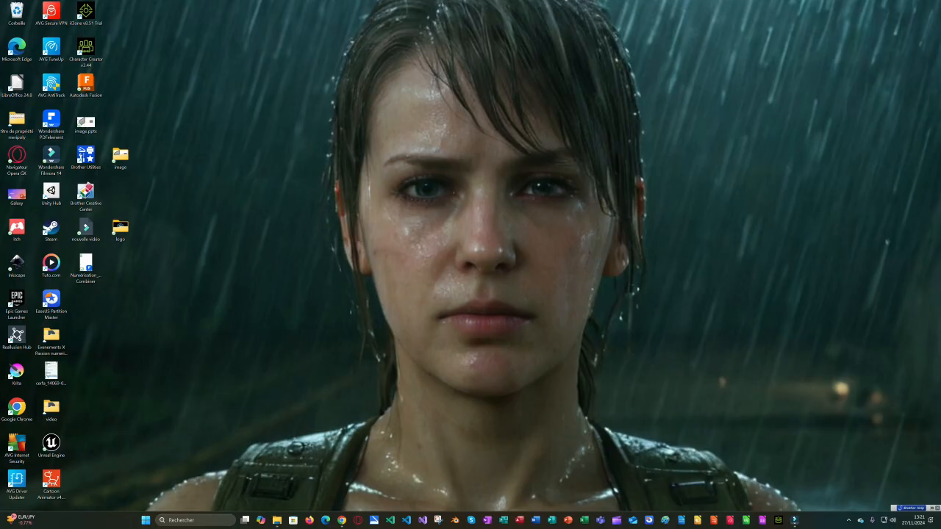
Open Chrome to view the Microsoft 365 home page at office.com, then put the browser window away
{"action": "left_click", "coordinate": [342, 520]}
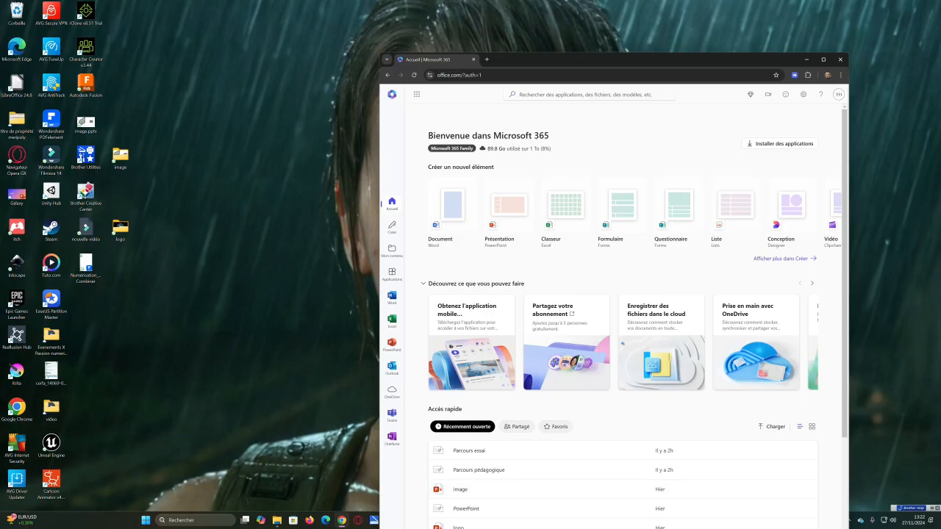
{"action": "left_click_drag", "start_coordinate": [728, 63], "coordinate": [634, 13]}
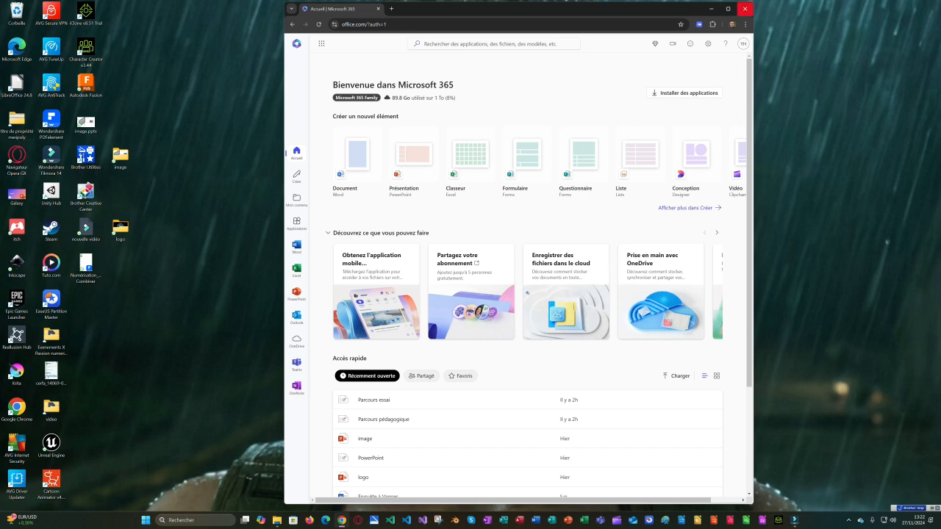
{"action": "left_click", "coordinate": [711, 9]}
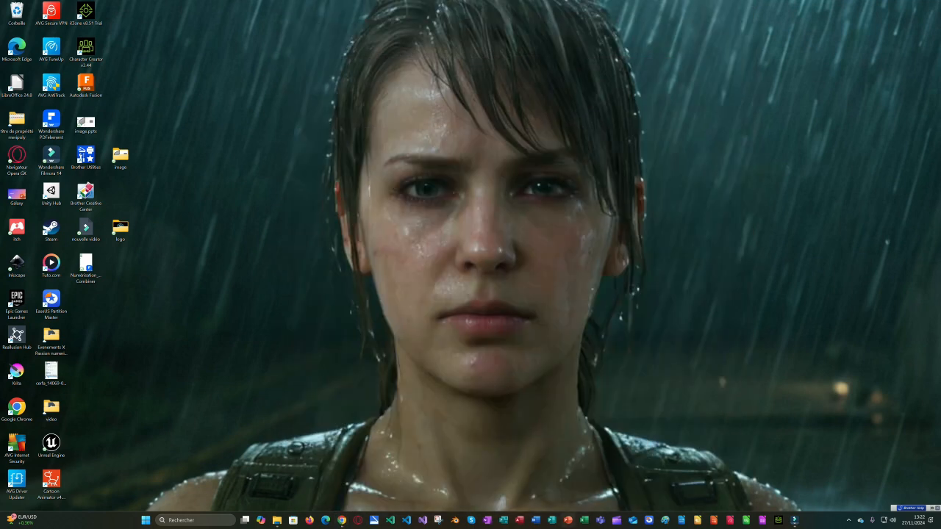
Switch to PowerPoint and create a blank presentation
{"action": "left_click", "coordinate": [568, 520]}
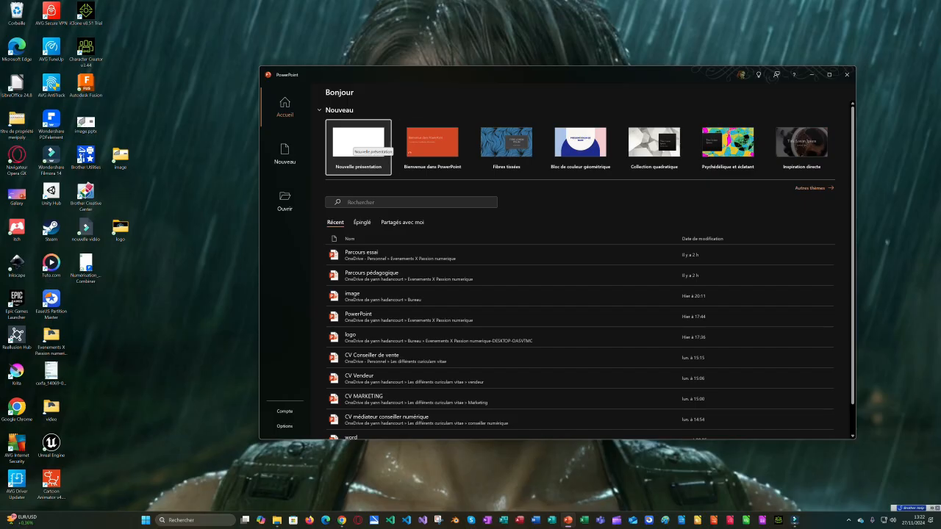
{"action": "left_click", "coordinate": [358, 141]}
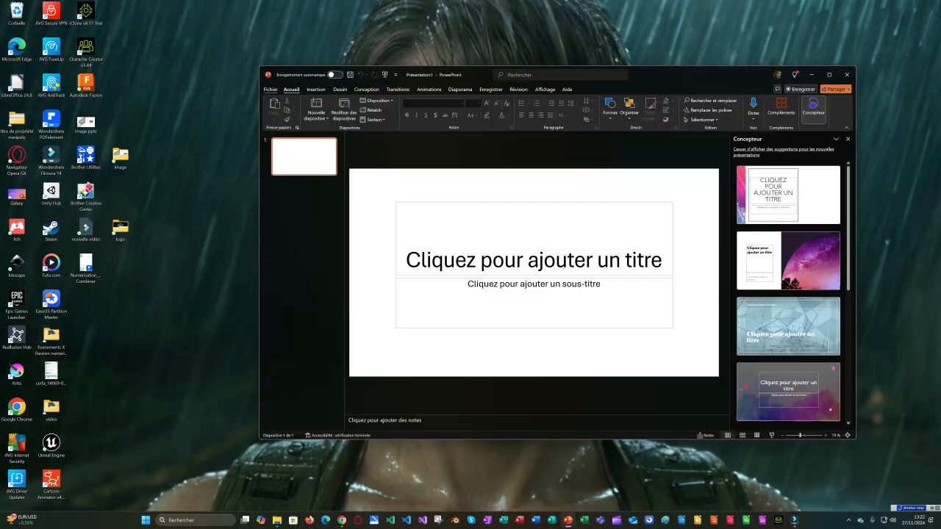
Browse the new-presentation templates in the suggested categories Présentations, Thèmes and Éducation
{"action": "left_click", "coordinate": [270, 90]}
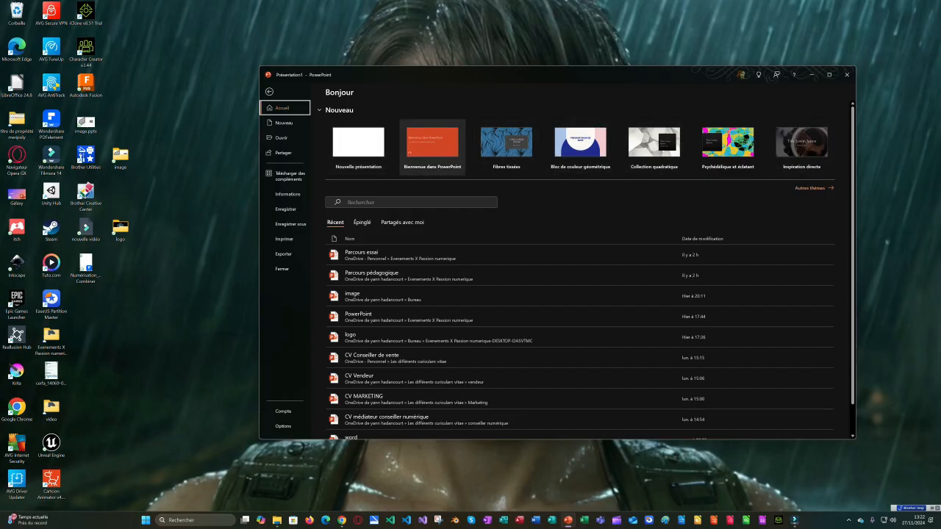
{"action": "left_click", "coordinate": [284, 123]}
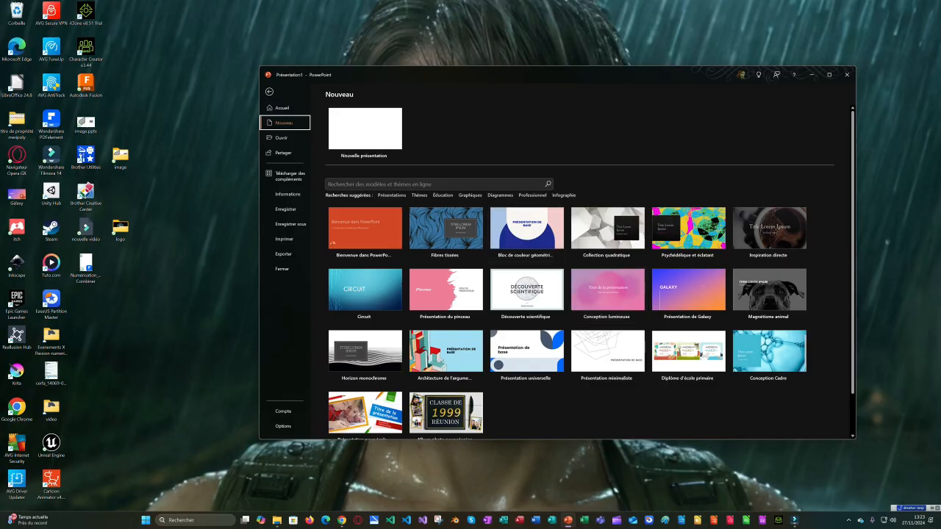
{"action": "left_click", "coordinate": [392, 196]}
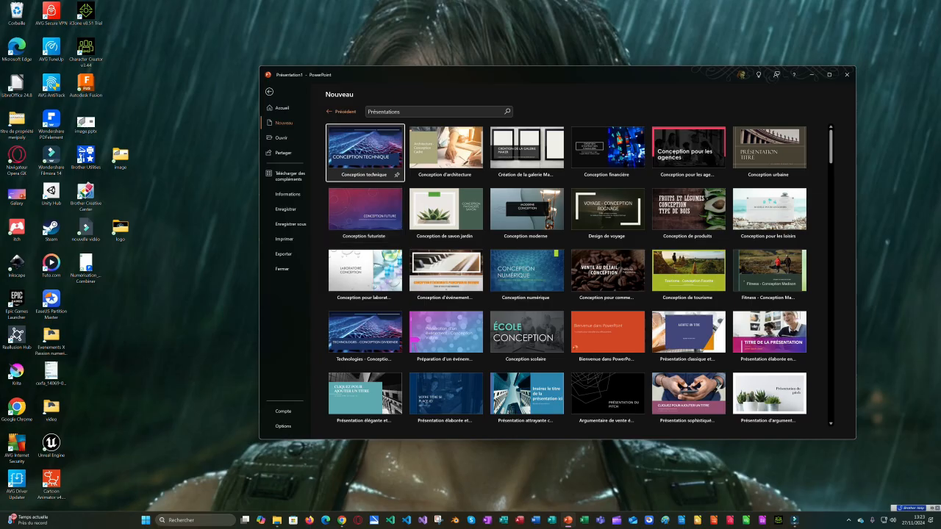
{"action": "left_click", "coordinate": [285, 123]}
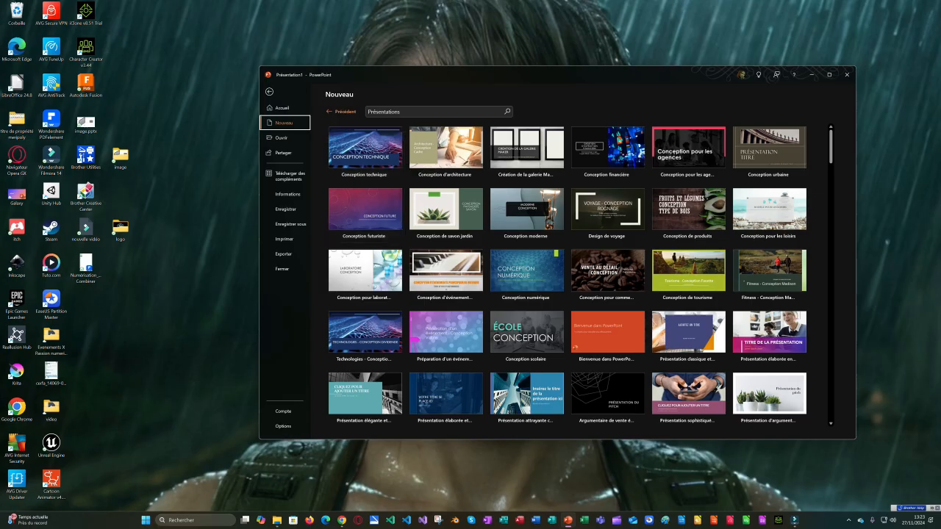
{"action": "left_click", "coordinate": [341, 112]}
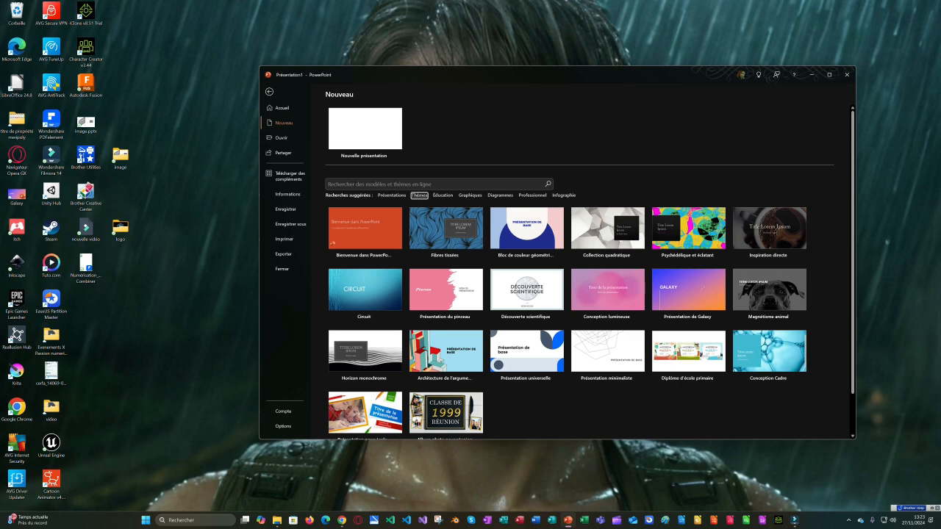
{"action": "left_click", "coordinate": [419, 195]}
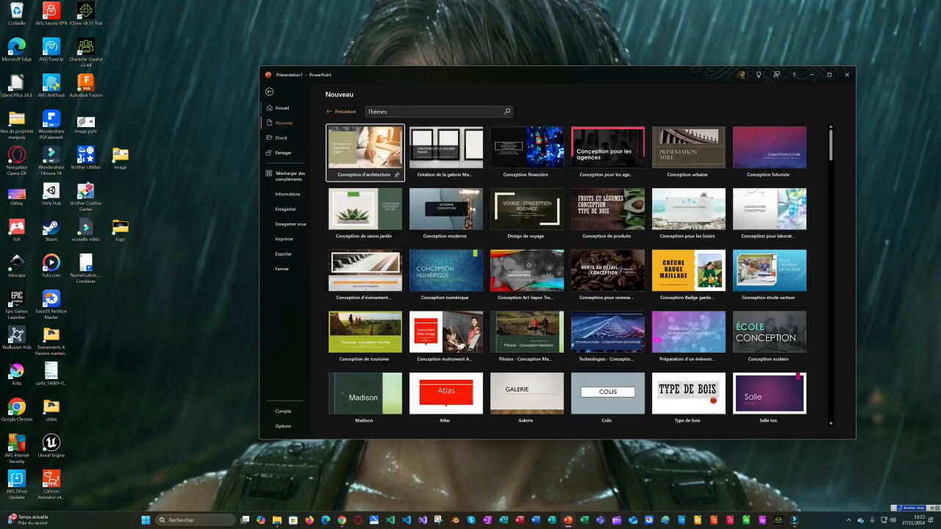
{"action": "left_click", "coordinate": [343, 112]}
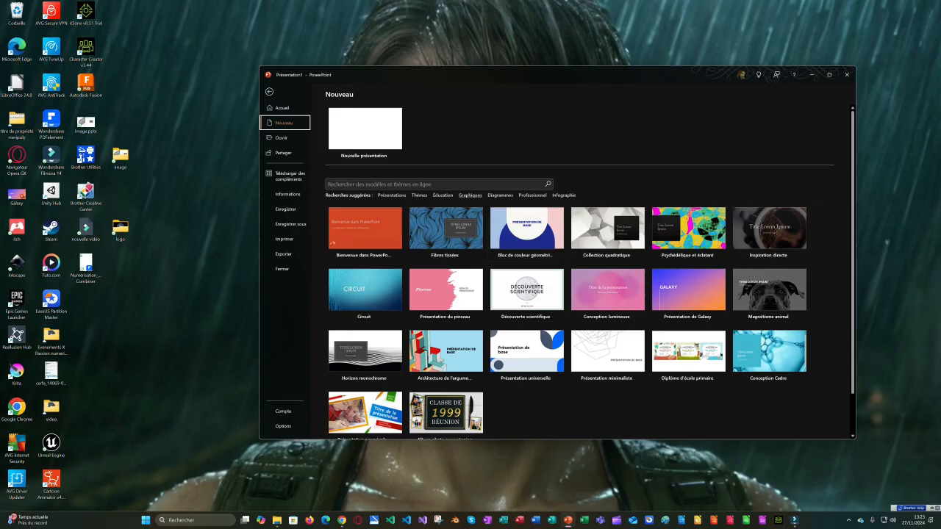
{"action": "left_click", "coordinate": [443, 194]}
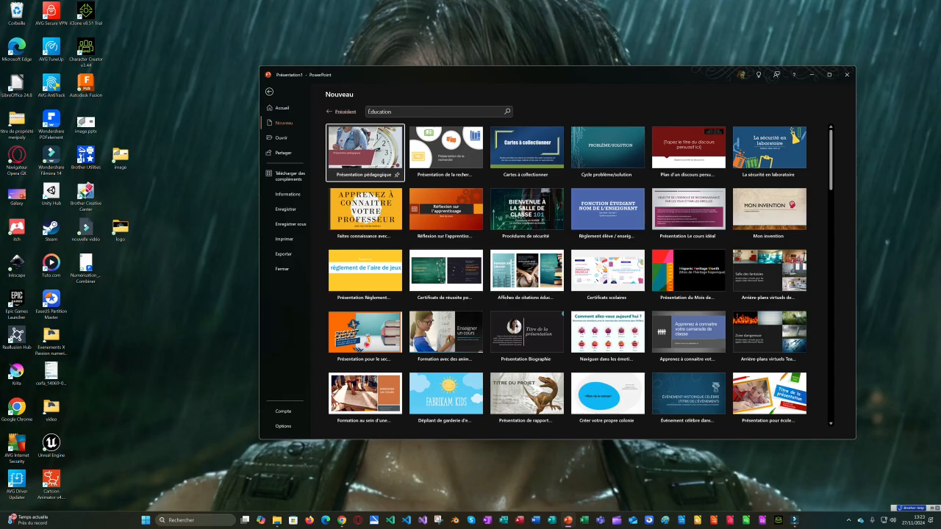
{"action": "left_click", "coordinate": [343, 112]}
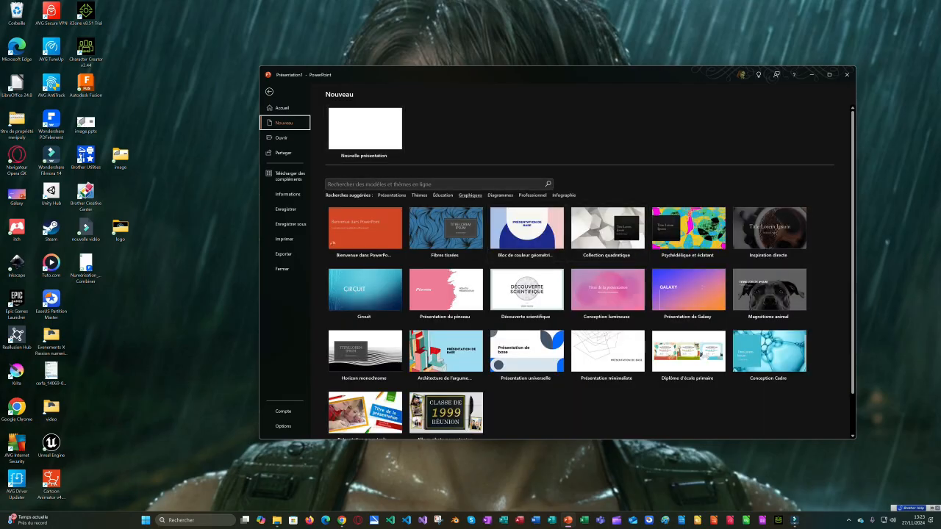
Browse the Graphiques templates and preview the "CV neutre et audacieux" template without creating it
{"action": "left_click", "coordinate": [471, 194]}
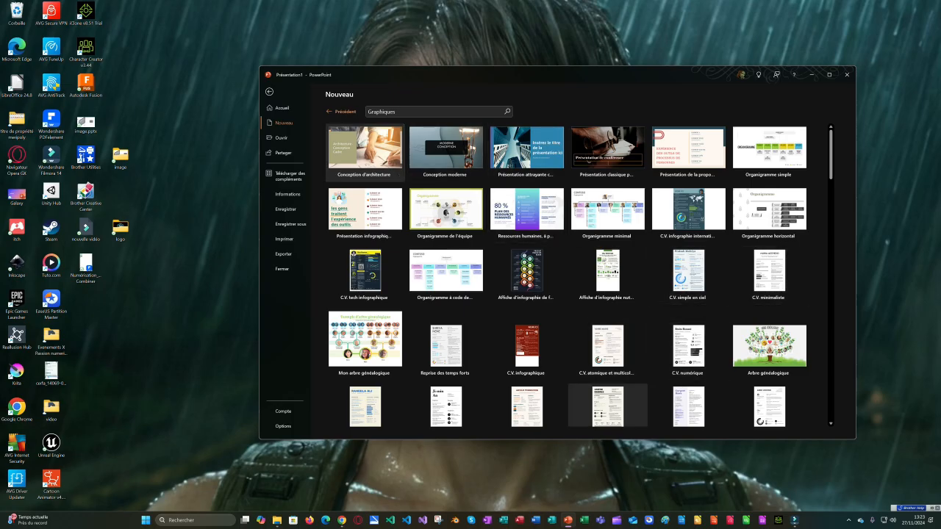
{"action": "left_click", "coordinate": [608, 405]}
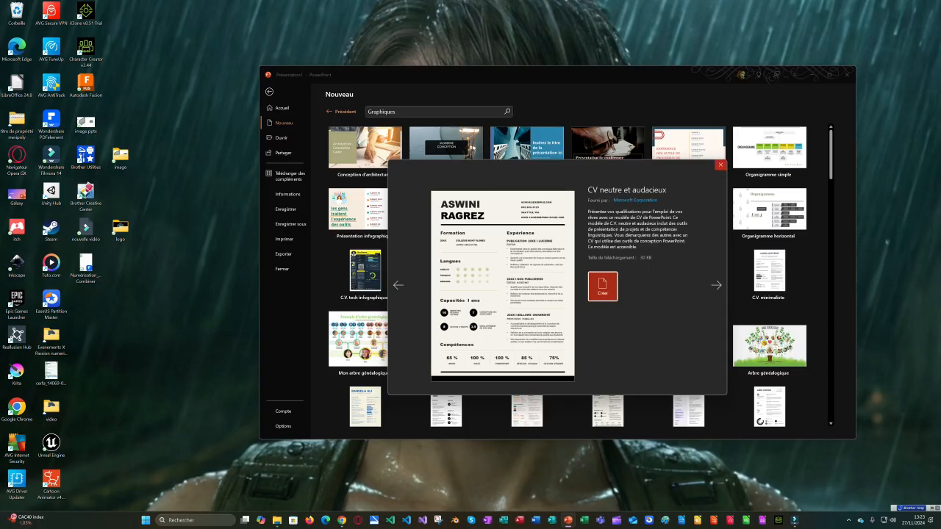
{"action": "left_click", "coordinate": [720, 165]}
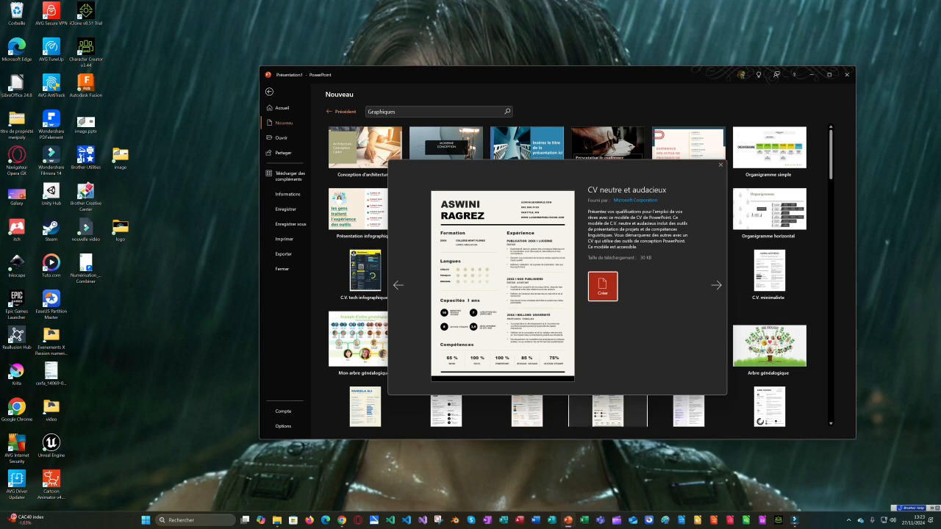
{"action": "left_click", "coordinate": [342, 112]}
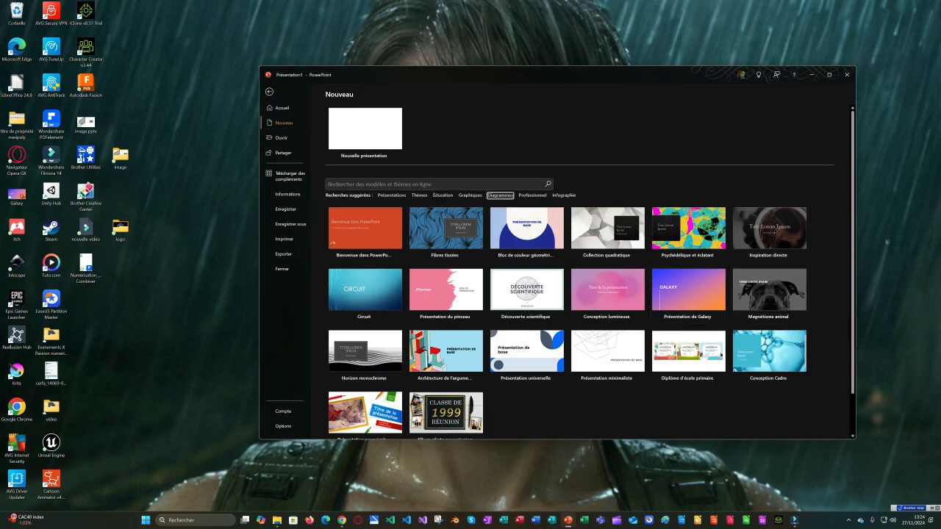
Browse the templates in the Diagrammes and Professionnel categories, going further down the Professionnel list
{"action": "left_click", "coordinate": [501, 194]}
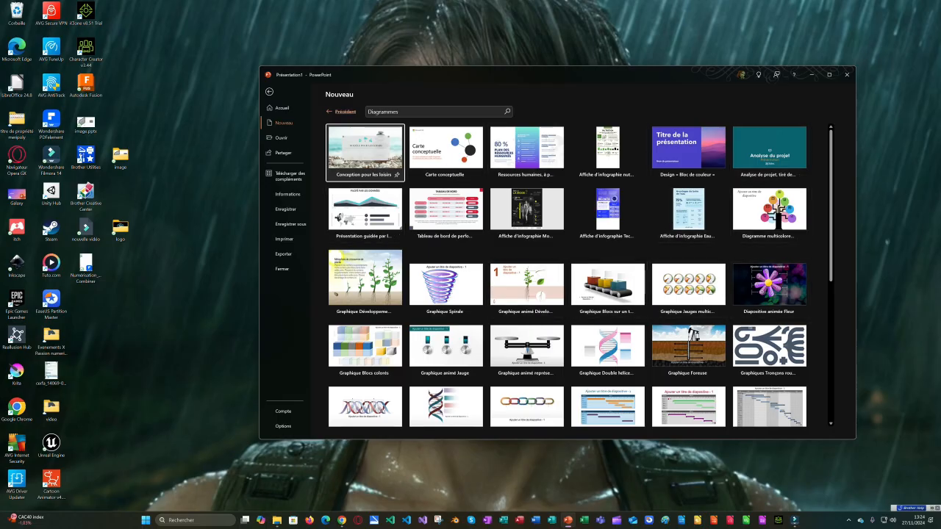
{"action": "left_click", "coordinate": [344, 112]}
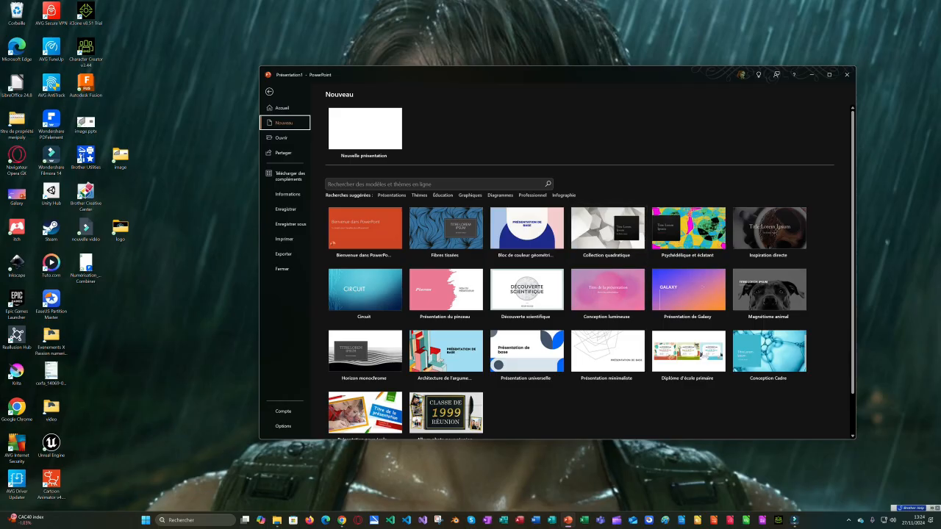
{"action": "left_click", "coordinate": [533, 195]}
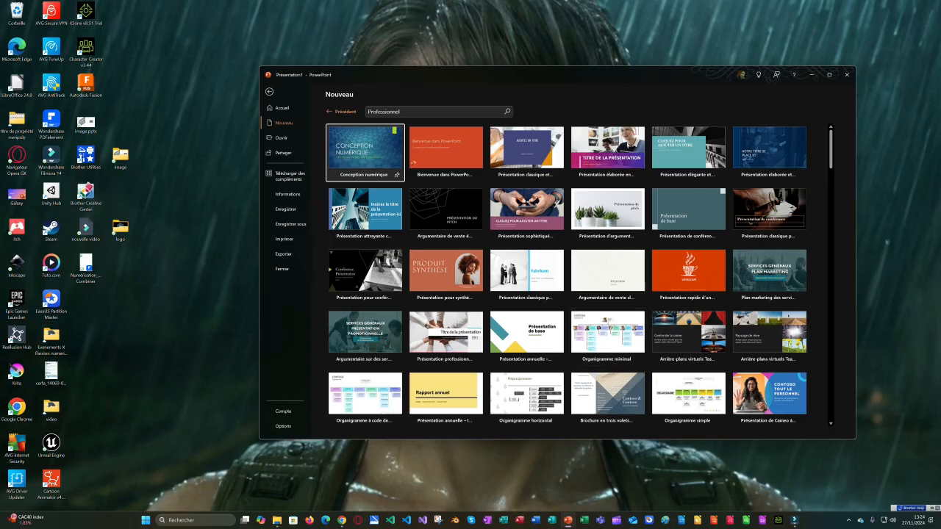
{"action": "scroll", "coordinate": [688, 338], "scroll_direction": "down", "scroll_amount": 3}
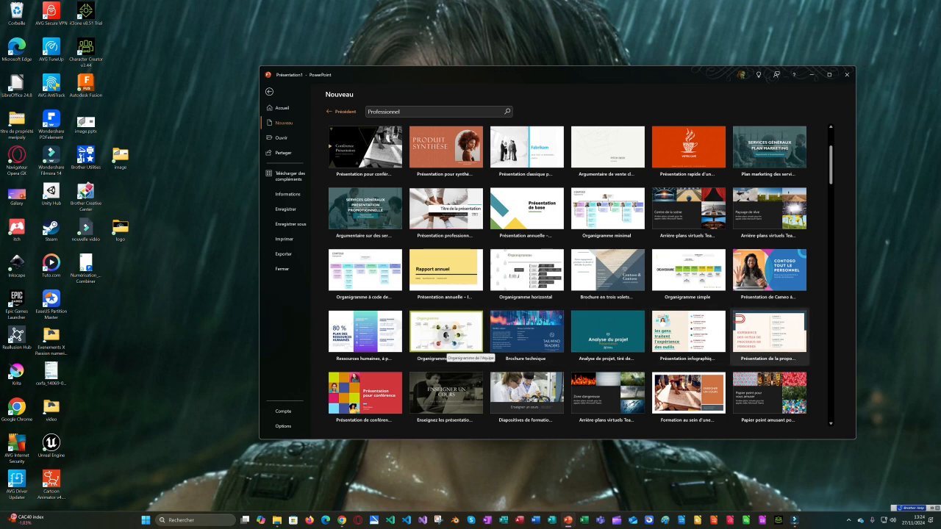
{"action": "scroll", "coordinate": [687, 317], "scroll_direction": "down", "scroll_amount": 2}
{"action": "scroll", "coordinate": [688, 317], "scroll_direction": "down", "scroll_amount": 2}
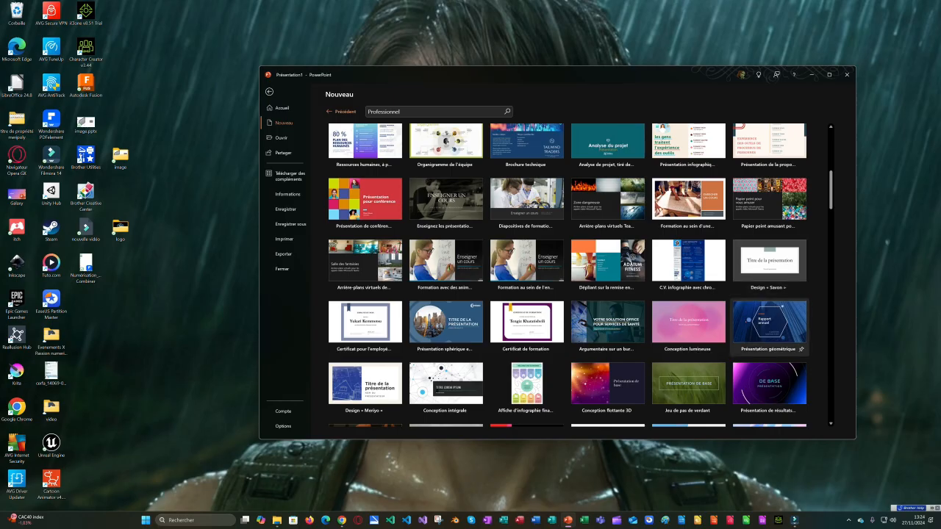
{"action": "scroll", "coordinate": [446, 261], "scroll_direction": "up", "scroll_amount": 5}
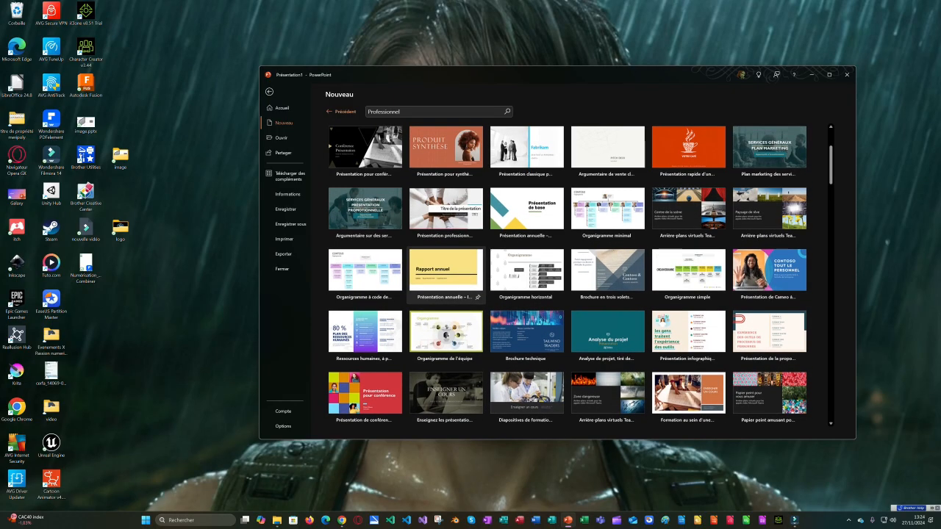
{"action": "scroll", "coordinate": [446, 265], "scroll_direction": "up", "scroll_amount": 1}
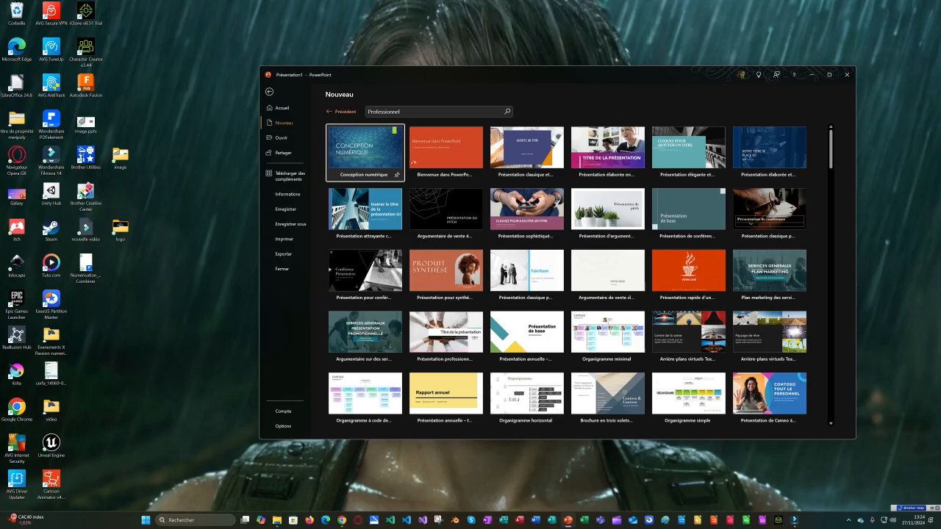
{"action": "left_click", "coordinate": [342, 111]}
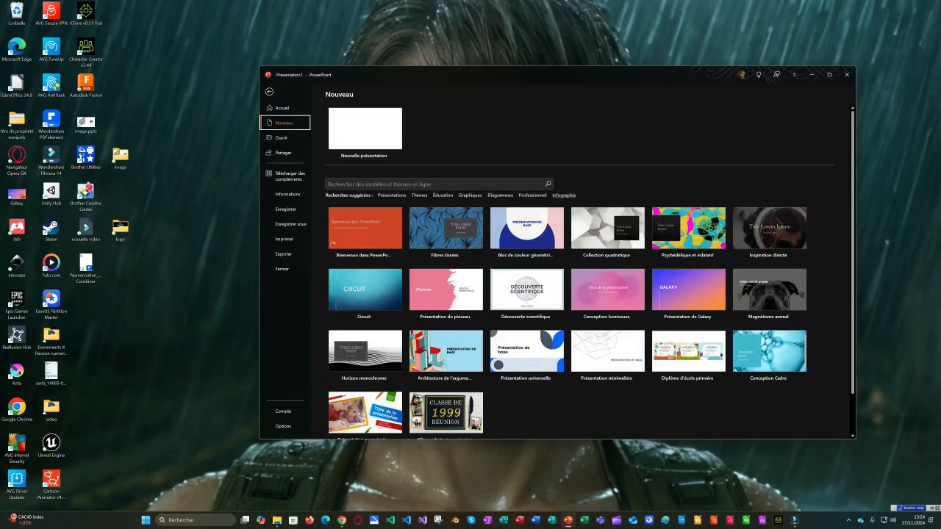
Preview the product roadmap and "Affiche d'infographie financière" posters among the Infographie templates without creating either
{"action": "left_click", "coordinate": [564, 195]}
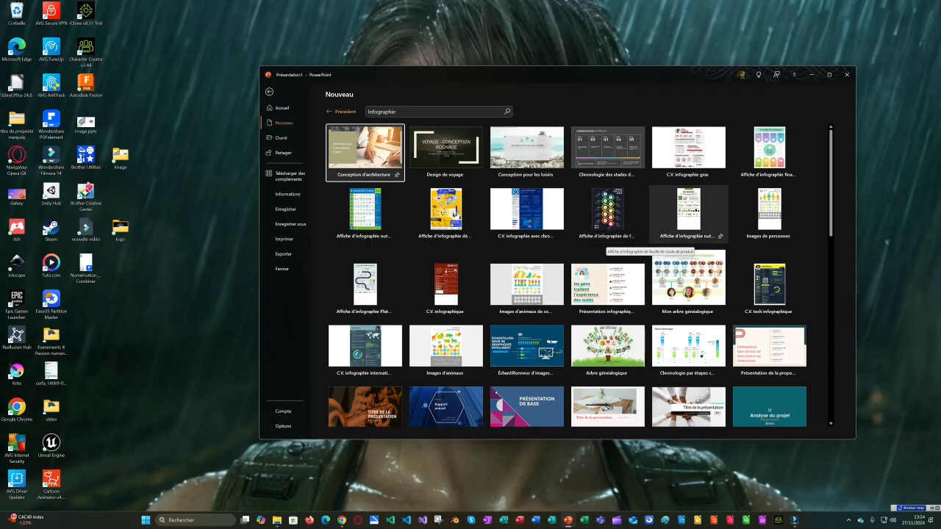
{"action": "left_click", "coordinate": [616, 215]}
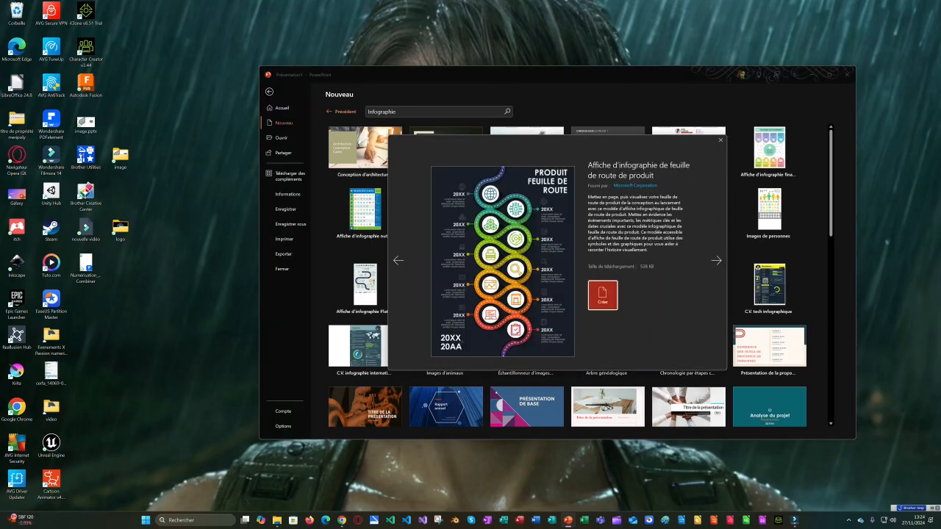
{"action": "left_click", "coordinate": [721, 139]}
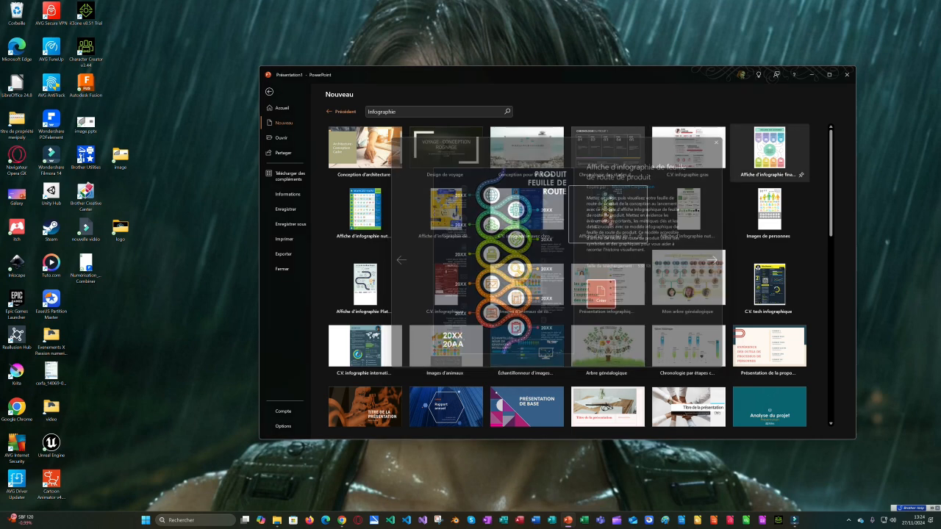
{"action": "left_click", "coordinate": [736, 147]}
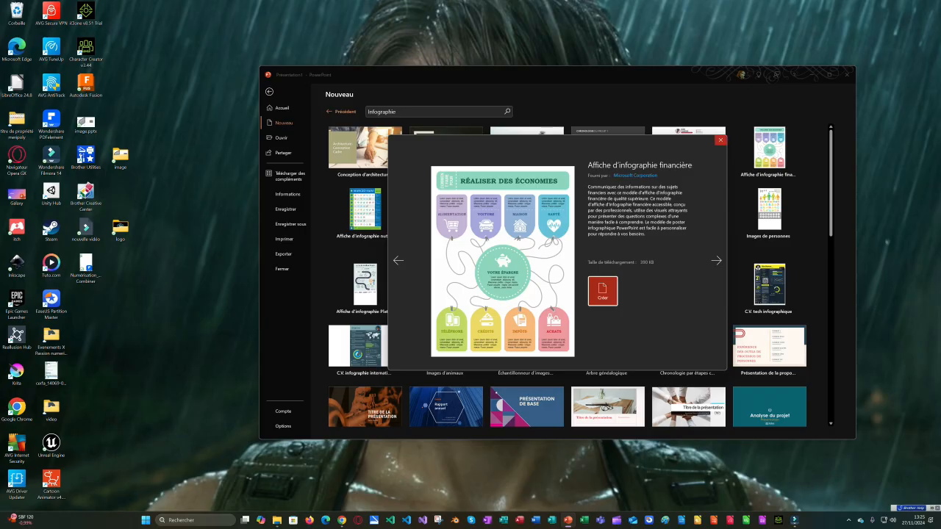
{"action": "left_click", "coordinate": [720, 139]}
{"action": "left_click", "coordinate": [342, 111]}
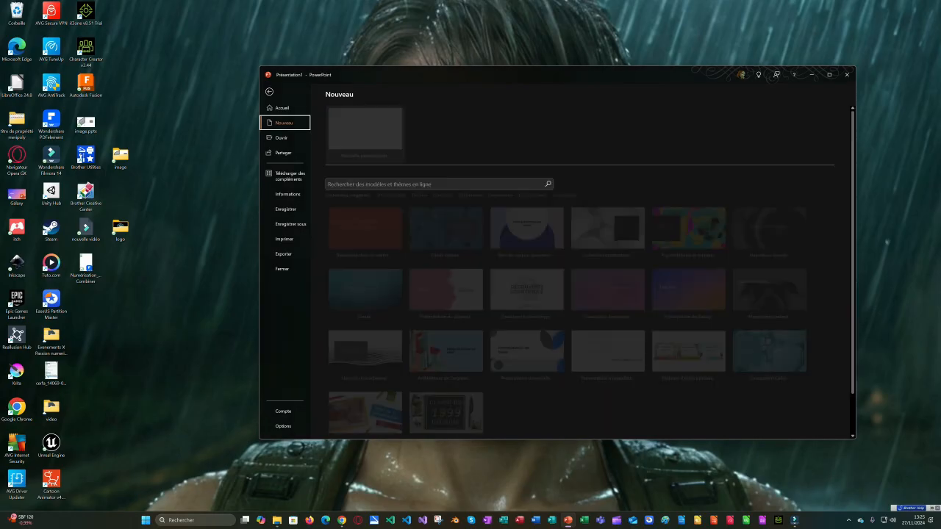
Search the online templates for "marketing" and preview "Plan marketing des services professionnels" without creating it
{"action": "left_click", "coordinate": [397, 185]}
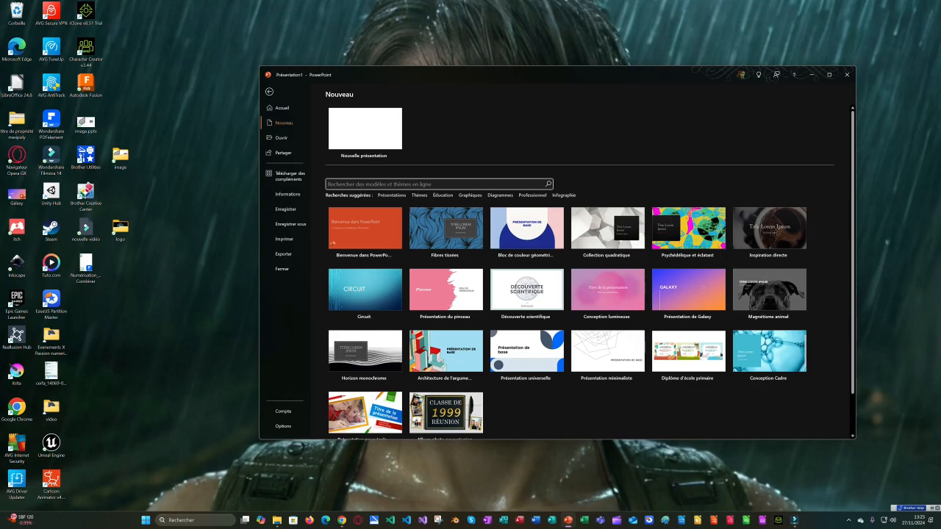
{"action": "type", "text": "marketing"}
{"action": "key", "text": "Return"}
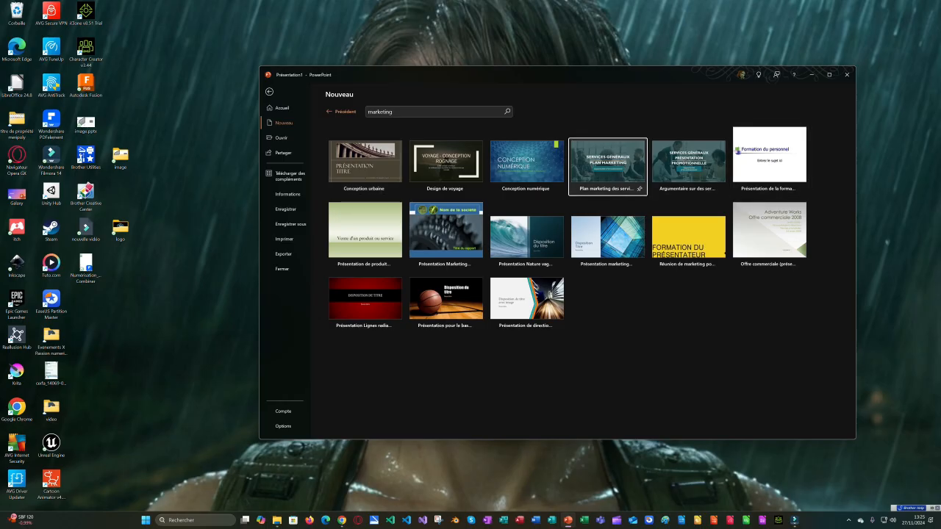
{"action": "left_click", "coordinate": [608, 162]}
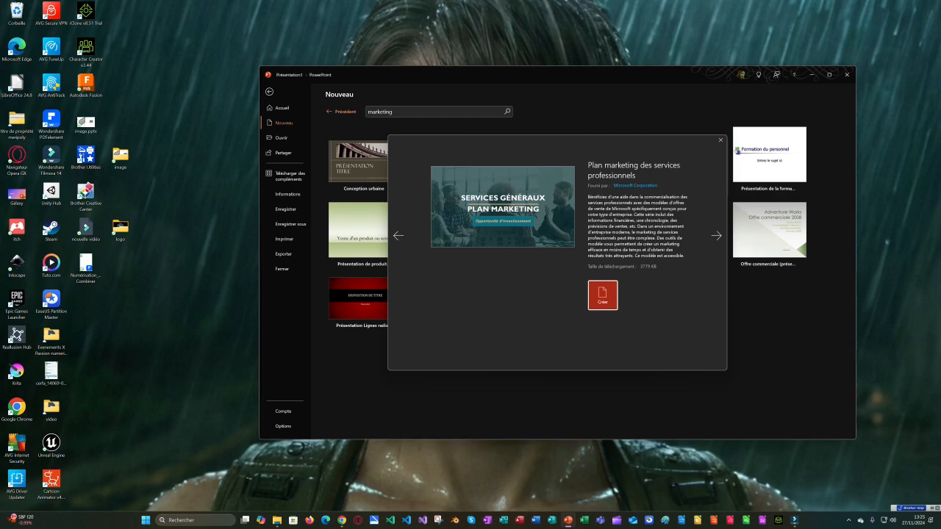
{"action": "left_click", "coordinate": [721, 140]}
{"action": "left_click", "coordinate": [342, 111]}
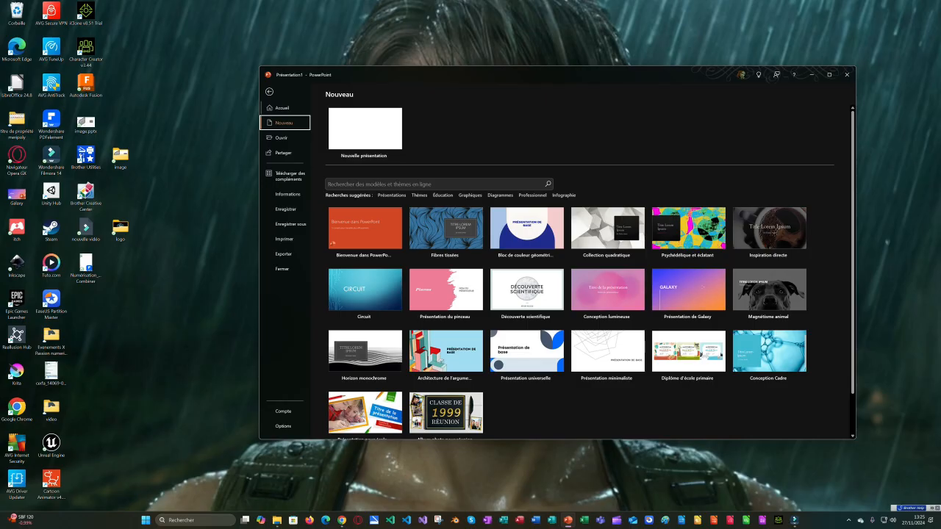
Return to the blank presentation and apply the blue-and-pink wave design idea to the slide
{"action": "left_click", "coordinate": [269, 92]}
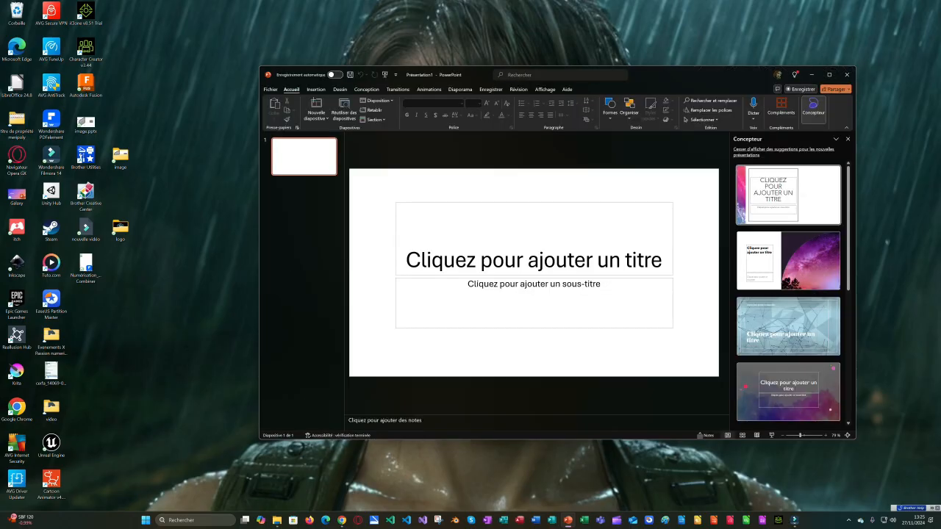
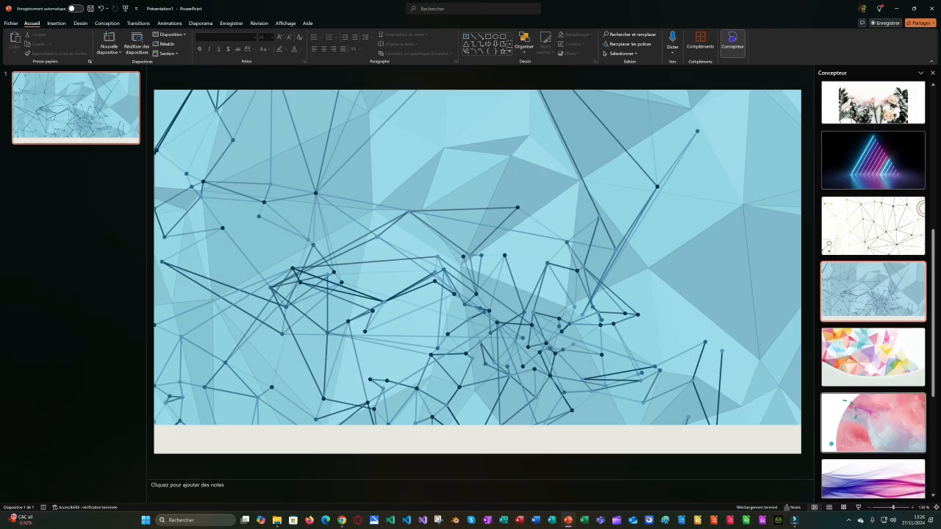
{"action": "scroll", "coordinate": [873, 423], "scroll_direction": "down", "scroll_amount": 1}
{"action": "left_click", "coordinate": [873, 418]}
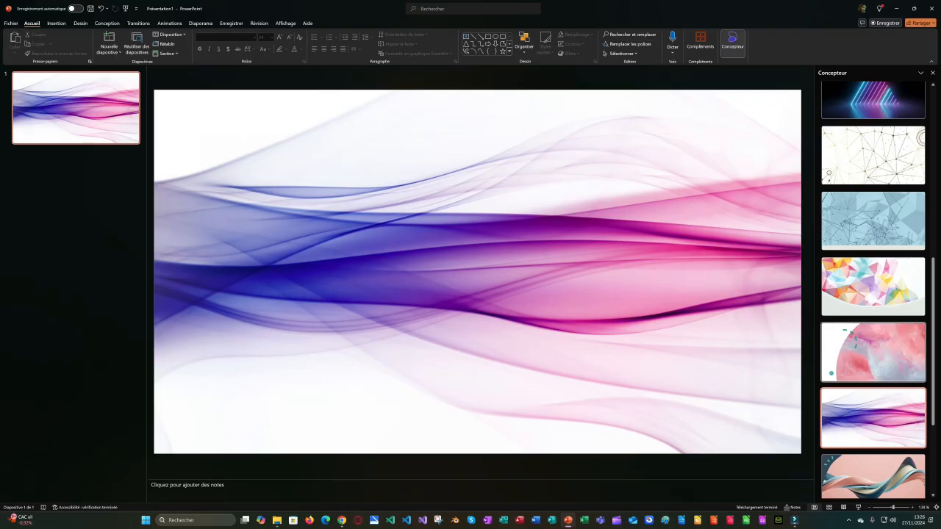
{"action": "scroll", "coordinate": [874, 426], "scroll_direction": "down", "scroll_amount": 1}
{"action": "left_click", "coordinate": [874, 430]}
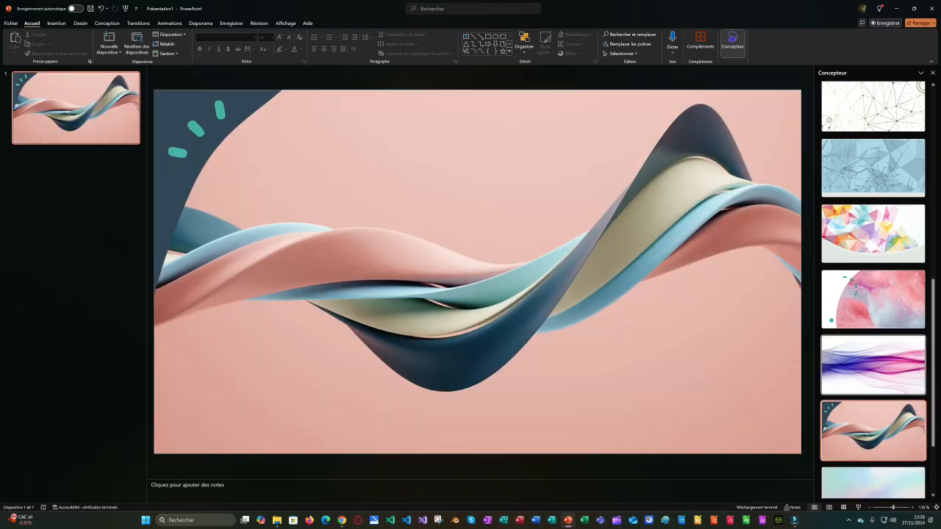
{"action": "left_click", "coordinate": [873, 365]}
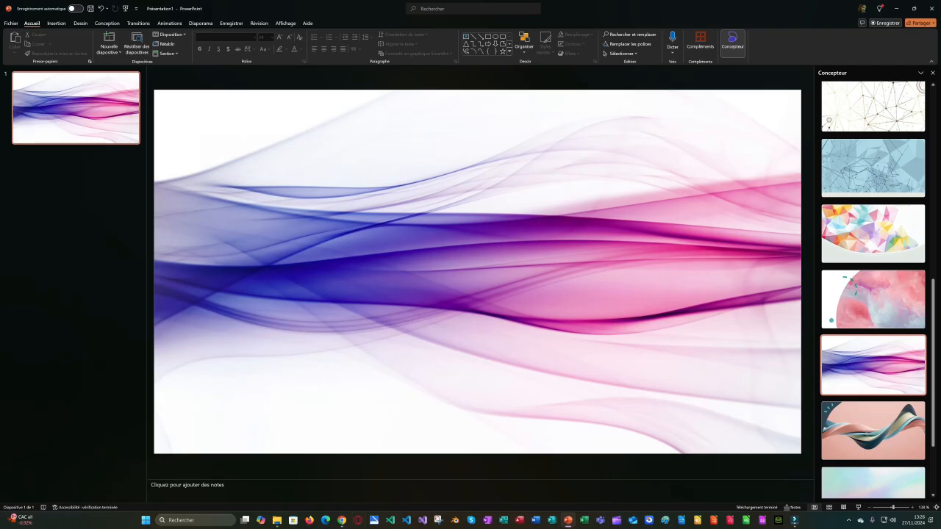
{"action": "scroll", "coordinate": [874, 366], "scroll_direction": "down", "scroll_amount": 1}
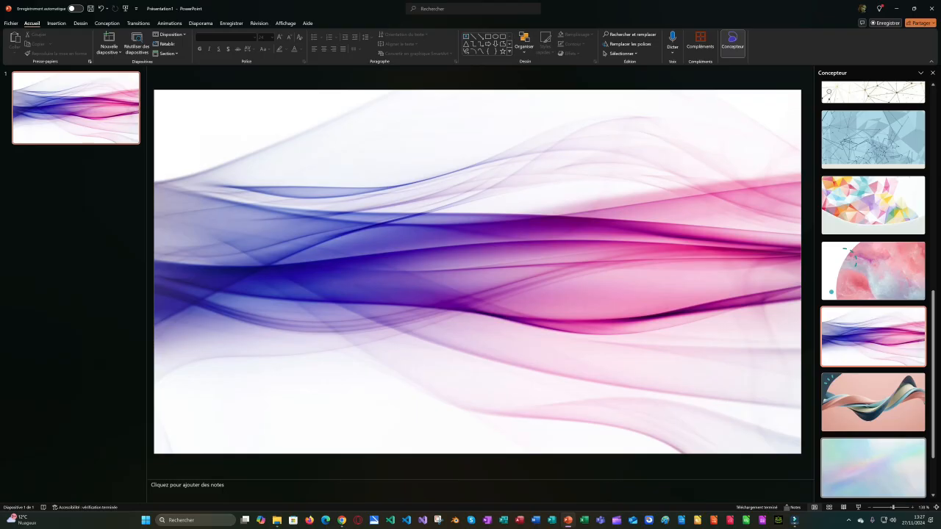
Add a new slide after the first one and delete it
{"action": "right_click", "coordinate": [66, 169]}
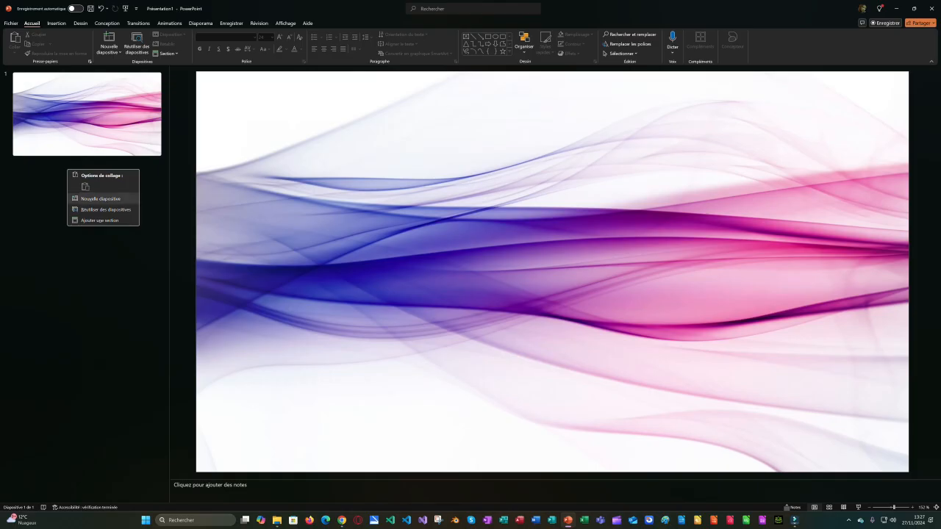
{"action": "left_click", "coordinate": [100, 198]}
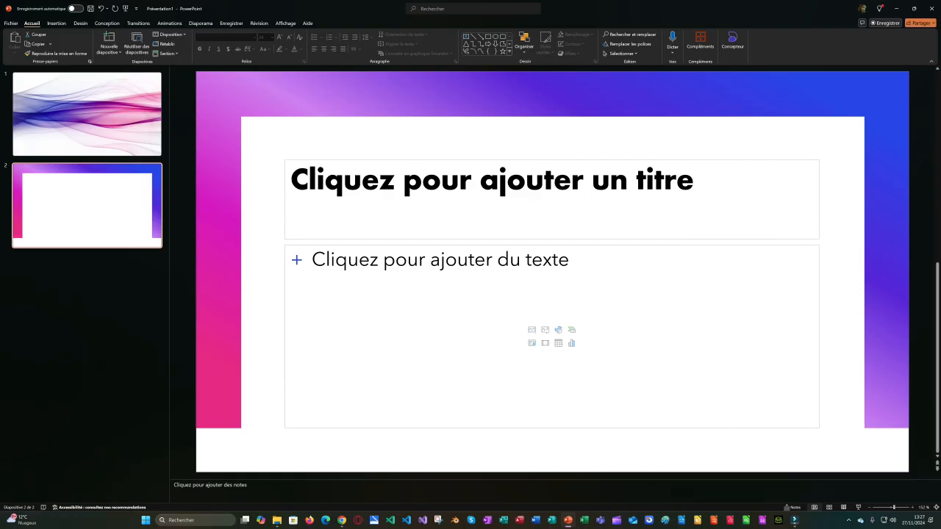
{"action": "left_click", "coordinate": [551, 139]}
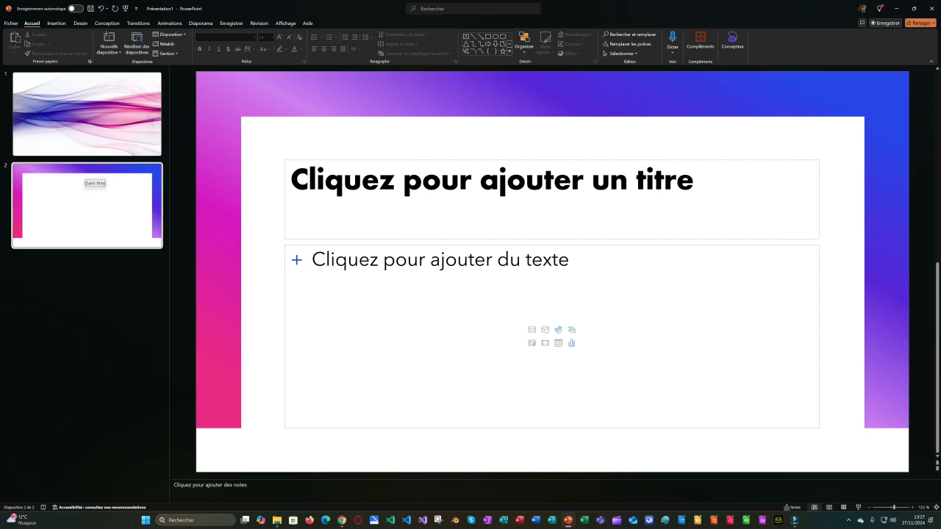
{"action": "right_click", "coordinate": [81, 178]}
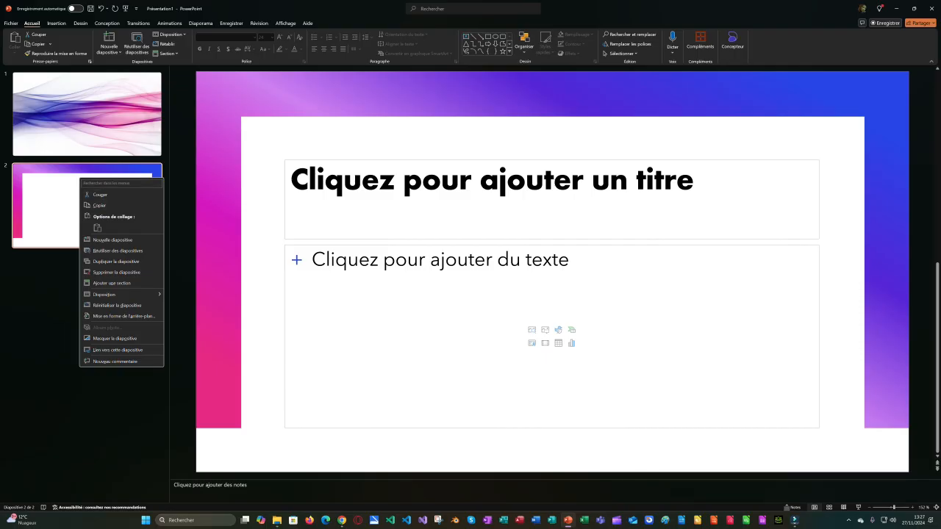
{"action": "left_click", "coordinate": [116, 272]}
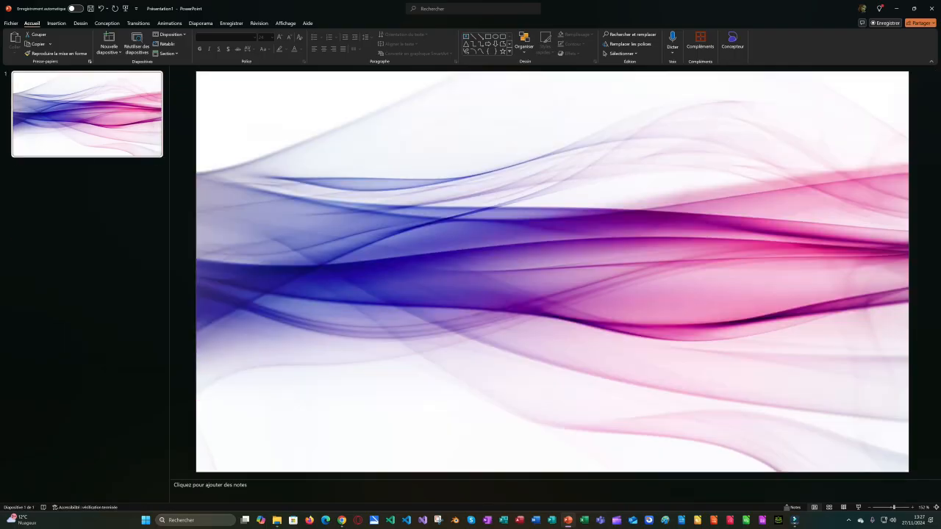
Duplicate the wave slide
{"action": "right_click", "coordinate": [86, 116]}
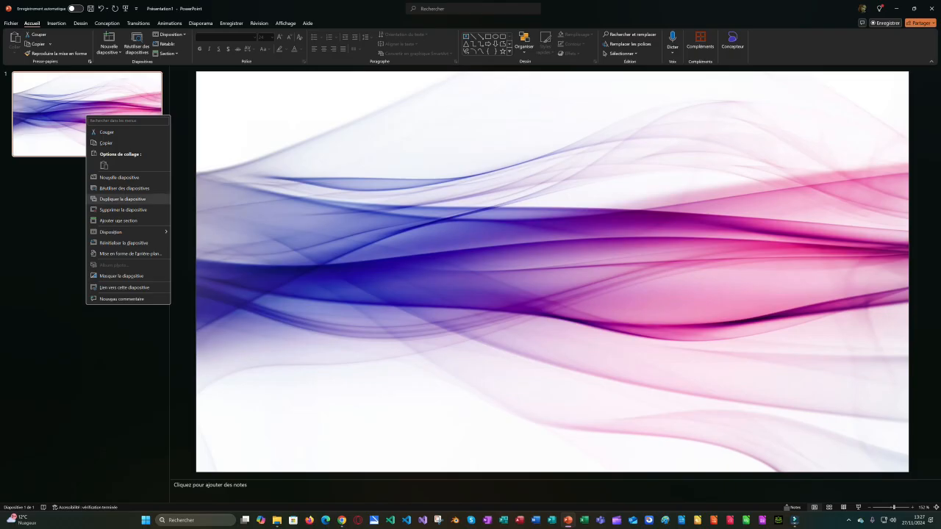
{"action": "left_click", "coordinate": [122, 199]}
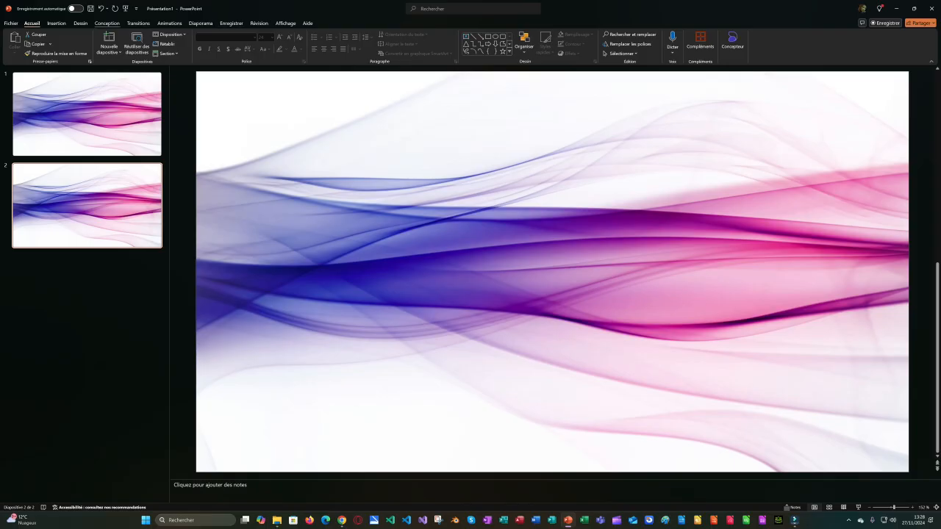
Set a custom portrait slide size of about 20 by 29 cm, scaling the content with "Garantir l'ajustement"
{"action": "left_click", "coordinate": [107, 22]}
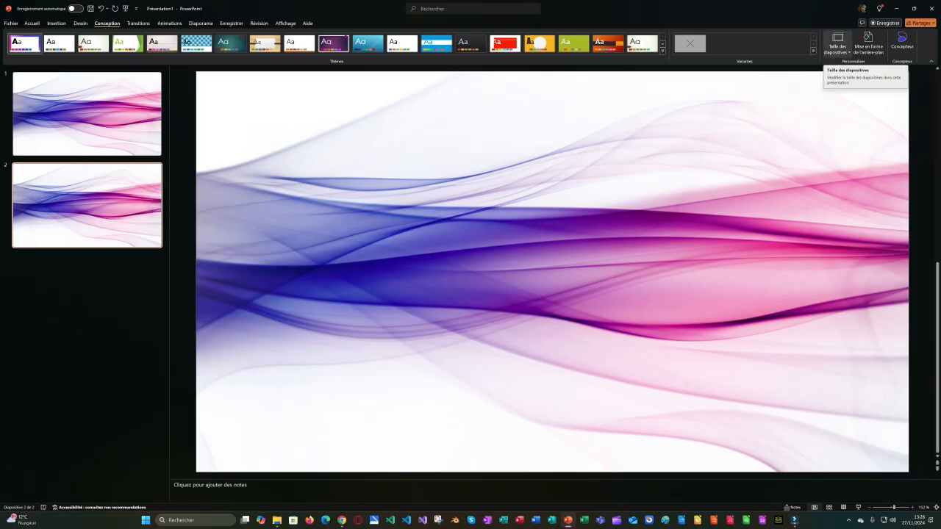
{"action": "left_click", "coordinate": [838, 45]}
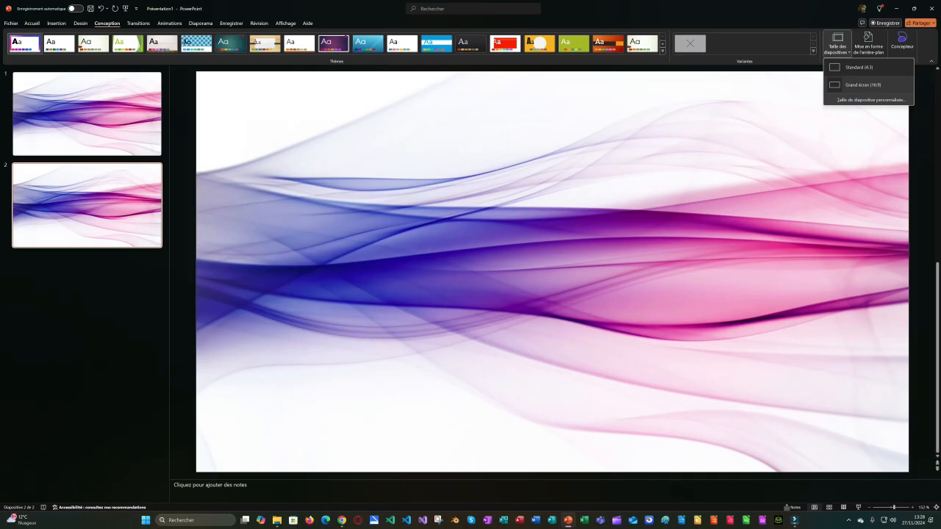
{"action": "left_click", "coordinate": [871, 100]}
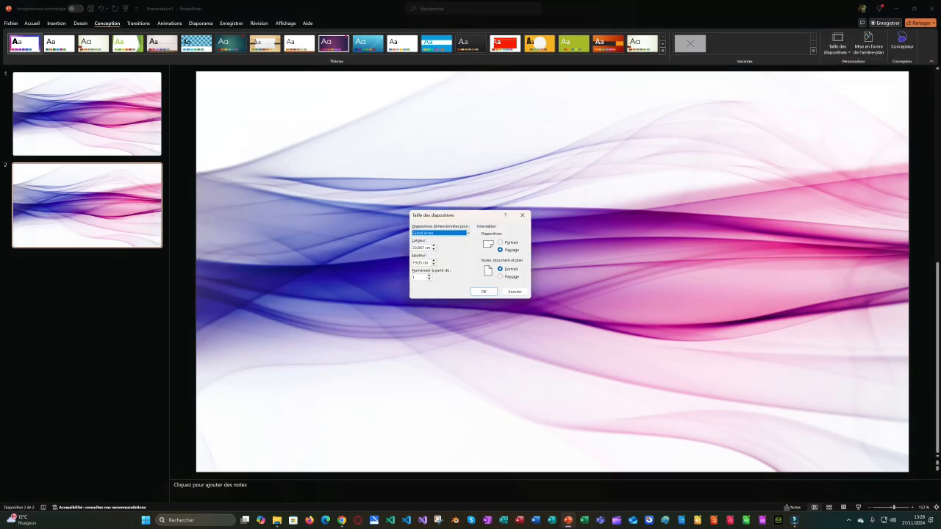
{"action": "left_click", "coordinate": [468, 233]}
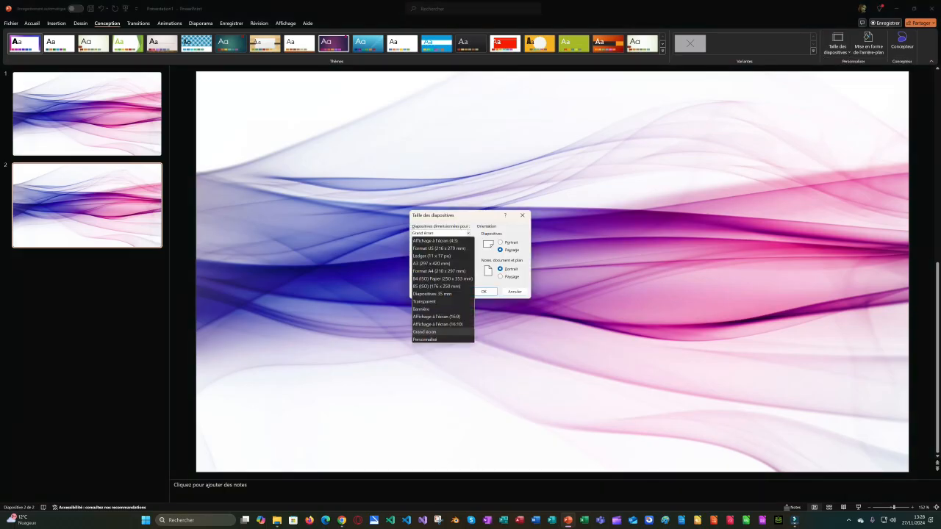
{"action": "left_click", "coordinate": [434, 340]}
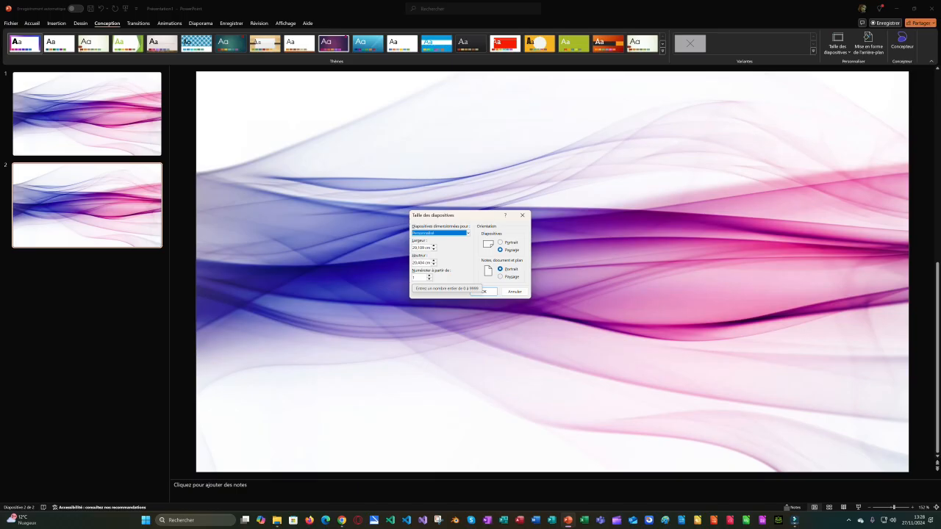
{"action": "left_click", "coordinate": [501, 243]}
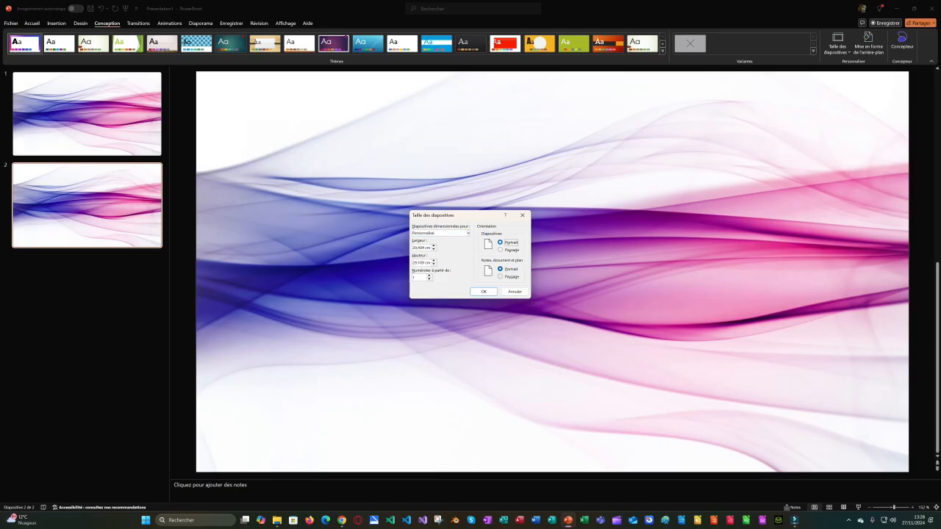
{"action": "left_click", "coordinate": [484, 292]}
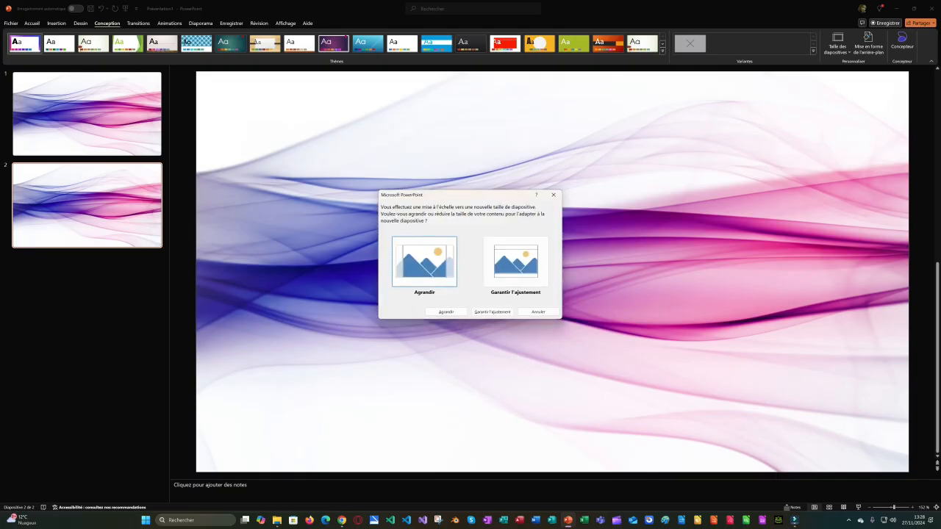
{"action": "left_click", "coordinate": [492, 312]}
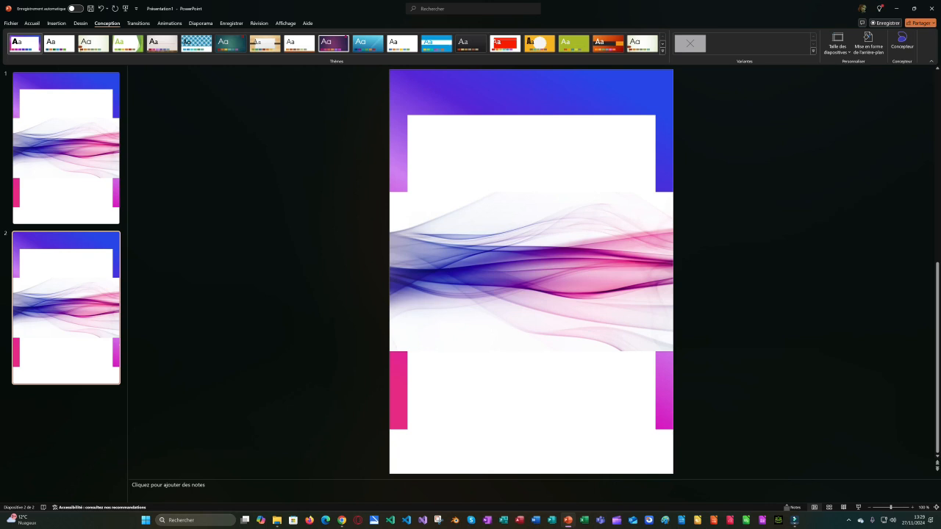
{"action": "left_click", "coordinate": [531, 272]}
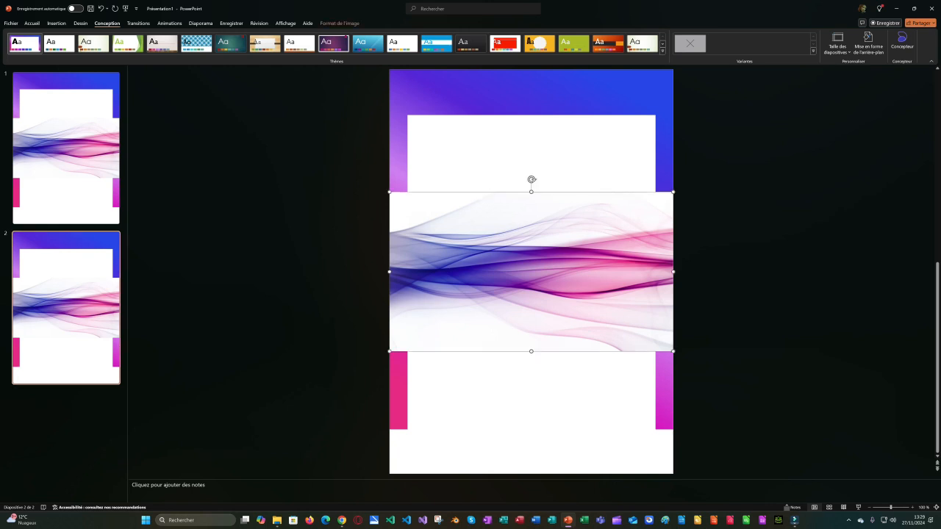
{"action": "left_click_drag", "start_coordinate": [531, 192], "coordinate": [531, 71]}
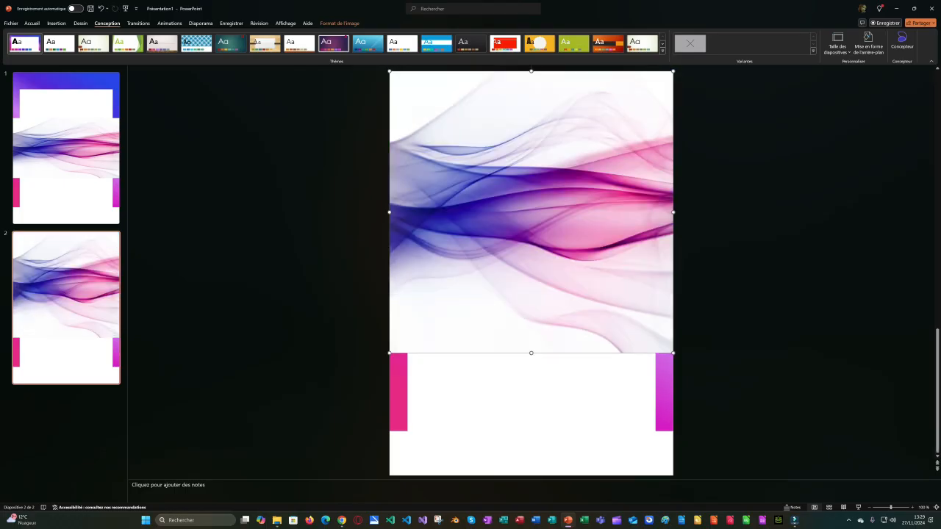
{"action": "left_click_drag", "start_coordinate": [531, 354], "coordinate": [530, 475]}
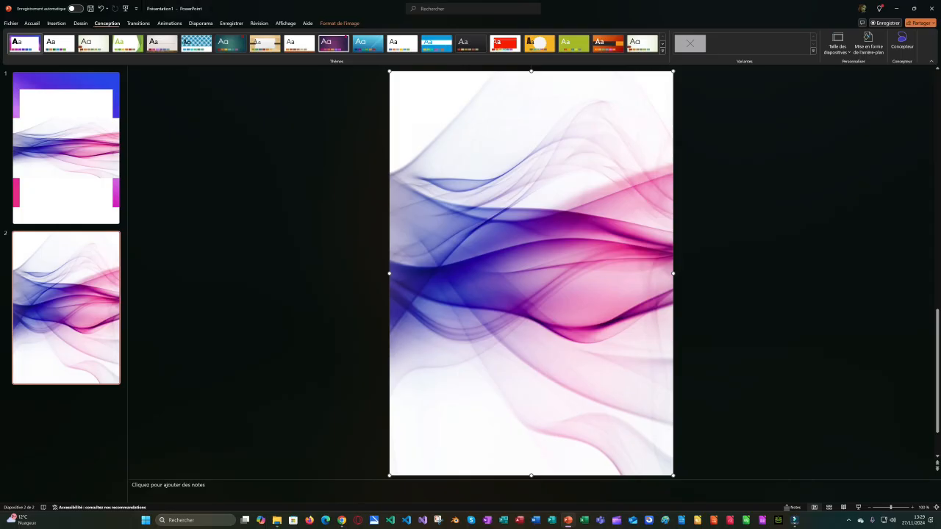
{"action": "left_click", "coordinate": [101, 8]}
{"action": "left_click", "coordinate": [101, 8]}
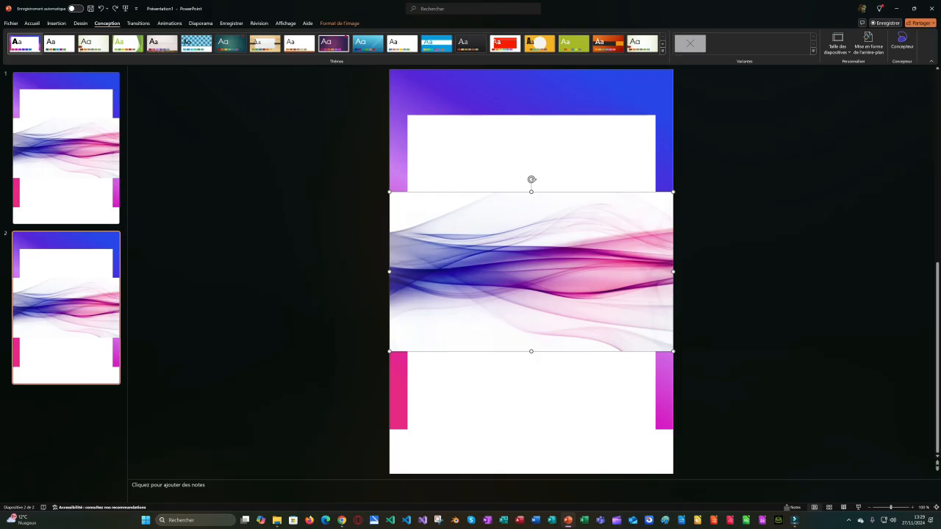
Stretch the wave image on slide 2 upward and downward to cover the full height of the page
{"action": "mouse_move", "coordinate": [674, 192]}
{"action": "left_mouse_down"}
{"action": "mouse_move", "coordinate": [802, 119]}
{"action": "mouse_move", "coordinate": [641, 210]}
{"action": "mouse_move", "coordinate": [673, 192]}
{"action": "left_mouse_up"}
{"action": "left_click_drag", "start_coordinate": [532, 192], "coordinate": [531, 71]}
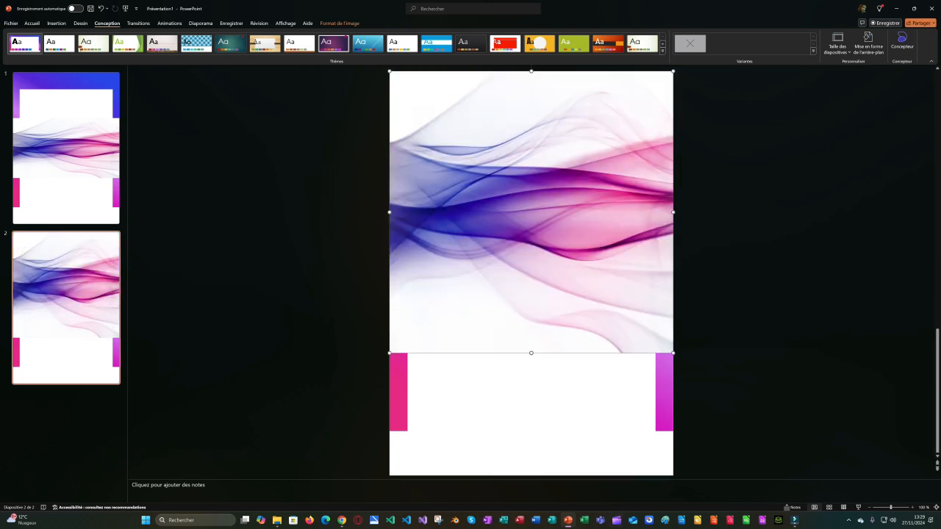
{"action": "left_click_drag", "start_coordinate": [532, 354], "coordinate": [531, 476]}
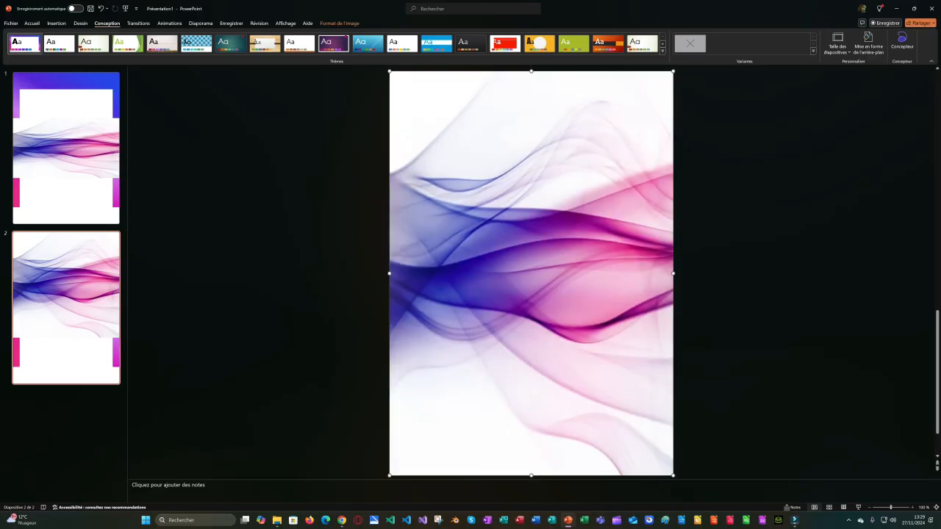
{"action": "key", "text": "Escape"}
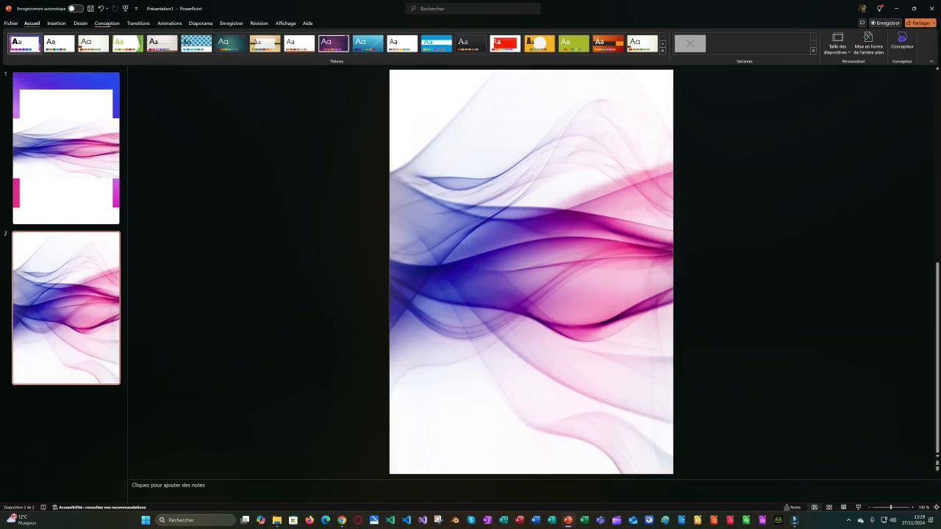
Insert two stock people cutouts on slide 2: the woman holding a blank sign and the woman with a notebook and stethoscope
{"action": "left_click", "coordinate": [32, 24]}
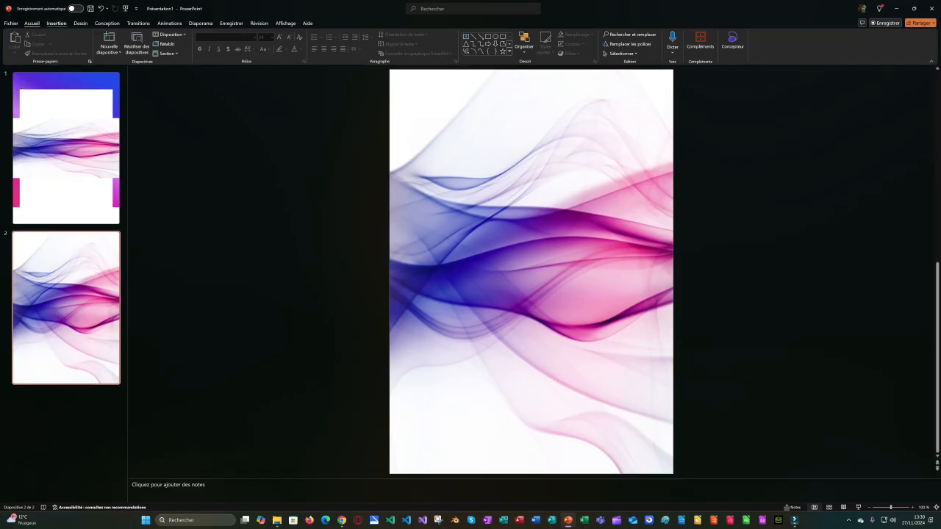
{"action": "left_click", "coordinate": [57, 23]}
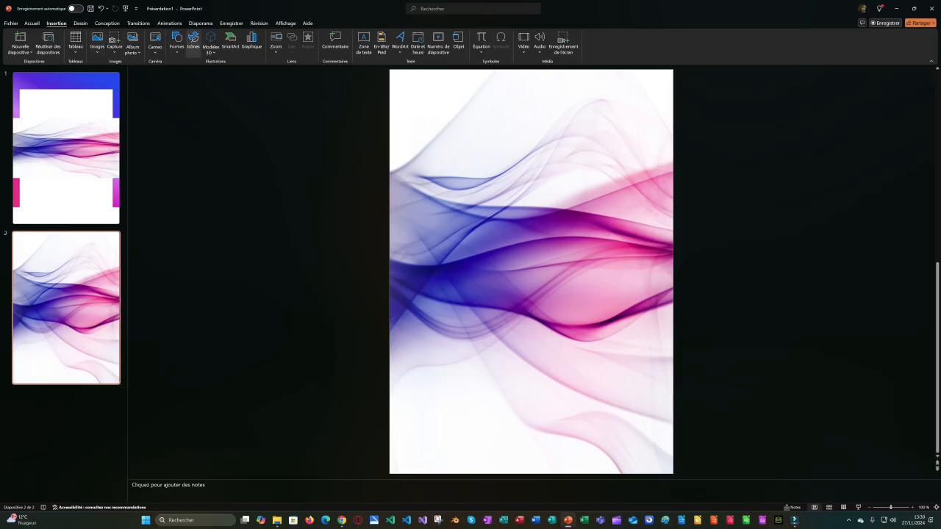
{"action": "left_click", "coordinate": [193, 40]}
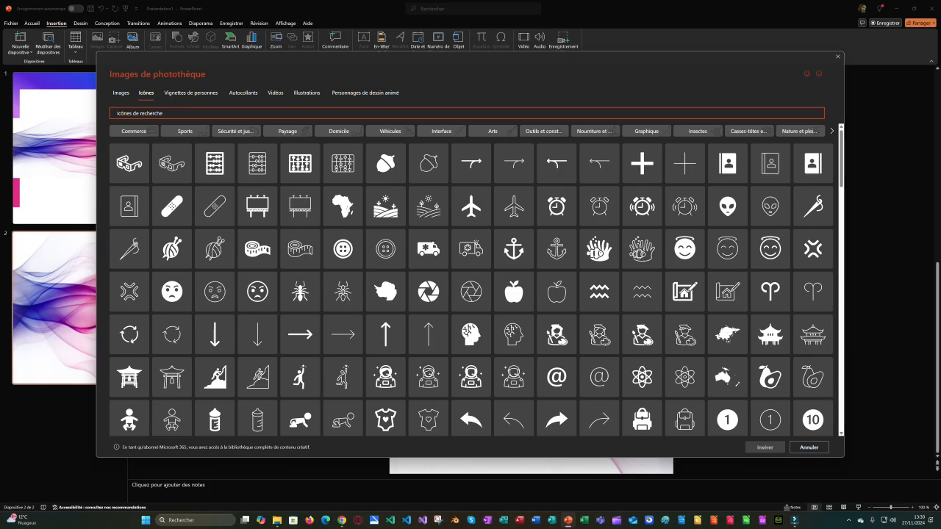
{"action": "left_click", "coordinate": [193, 94]}
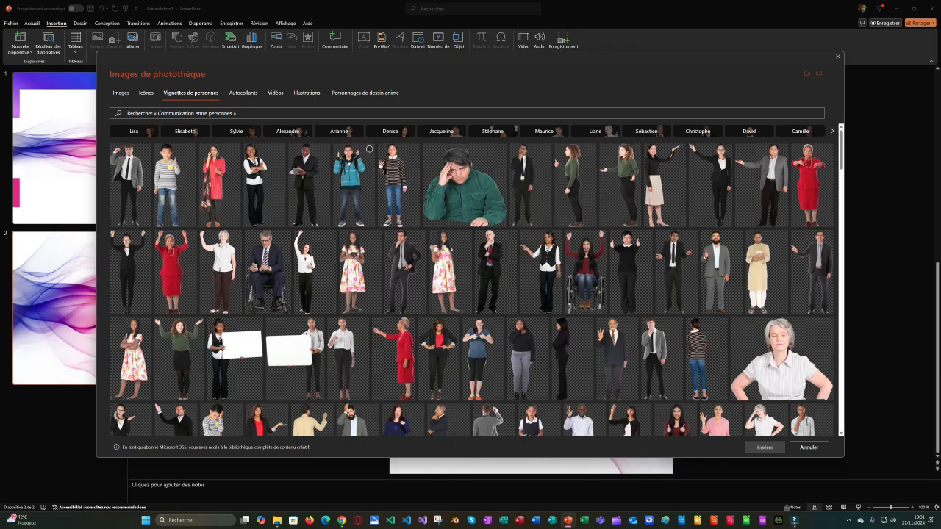
{"action": "scroll", "coordinate": [692, 234], "scroll_direction": "down", "scroll_amount": 1}
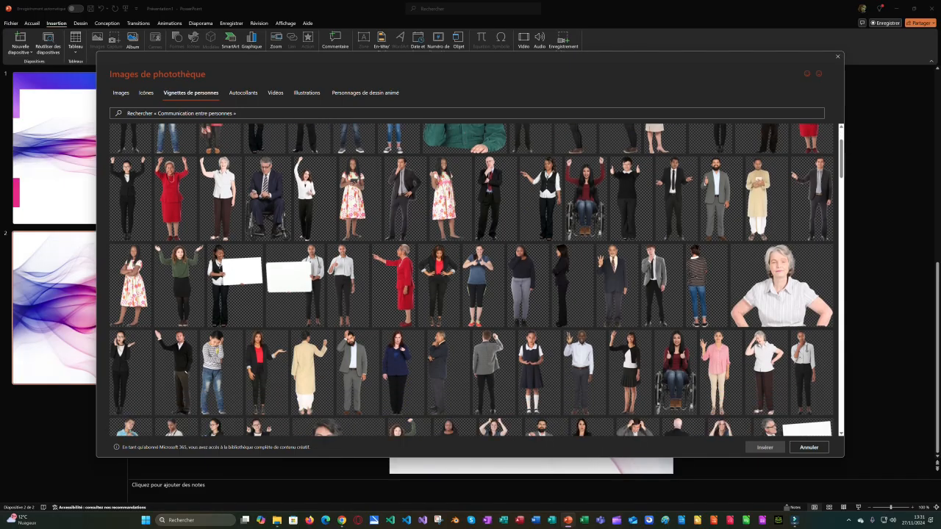
{"action": "scroll", "coordinate": [645, 189], "scroll_direction": "down", "scroll_amount": 2}
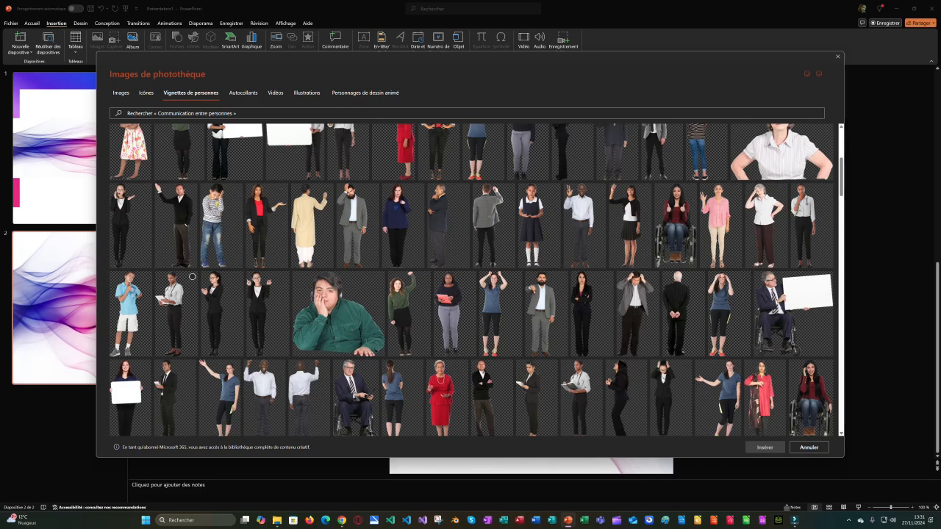
{"action": "left_click", "coordinate": [146, 366]}
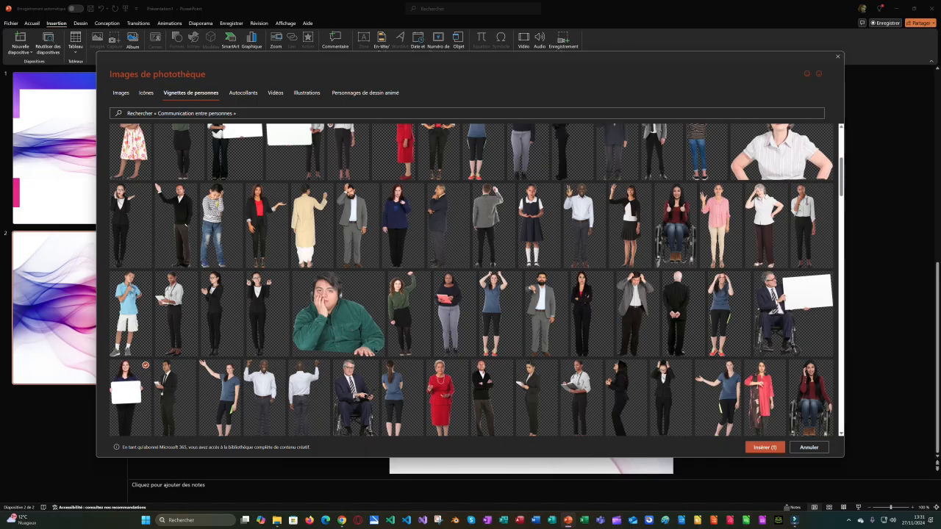
{"action": "left_click", "coordinate": [596, 364]}
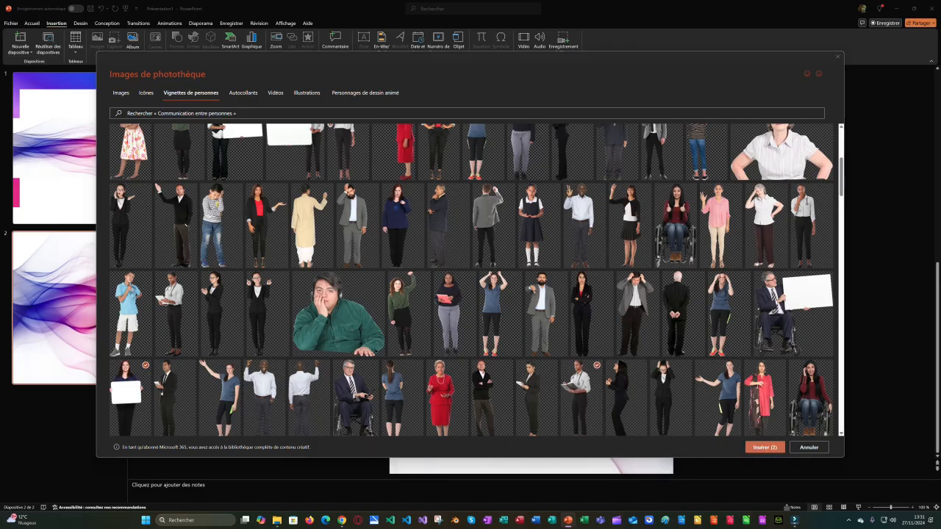
{"action": "left_click", "coordinate": [764, 447]}
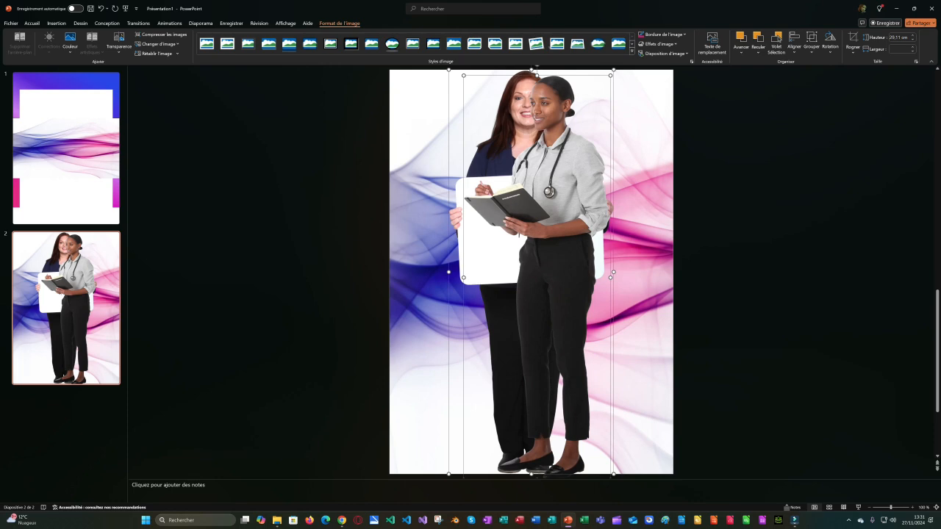